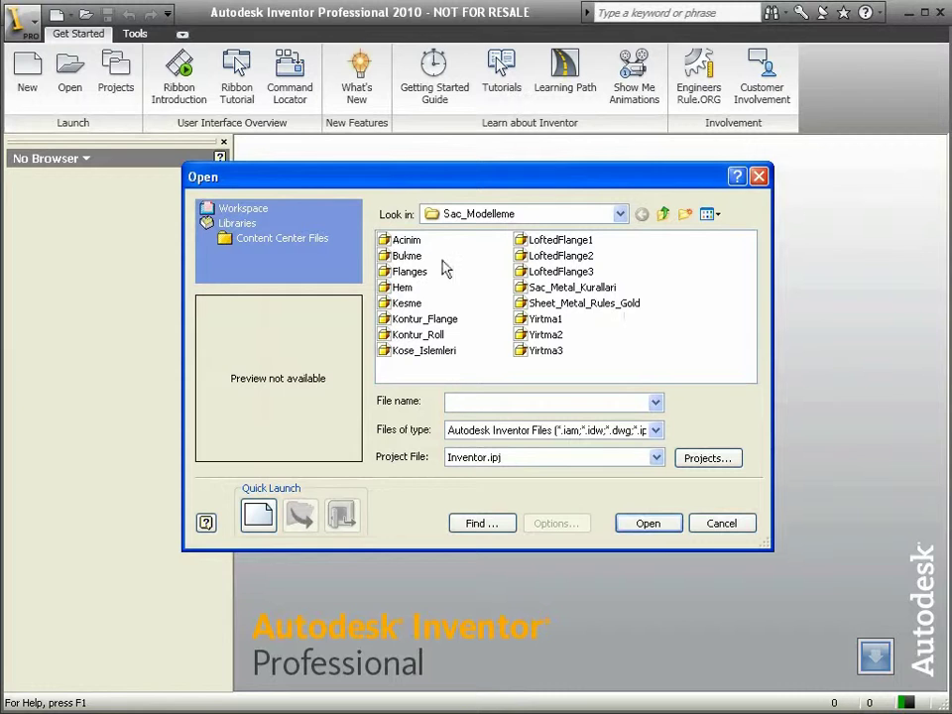
Open the Acinim sheet metal part and create its flat pattern.
click(645, 524)
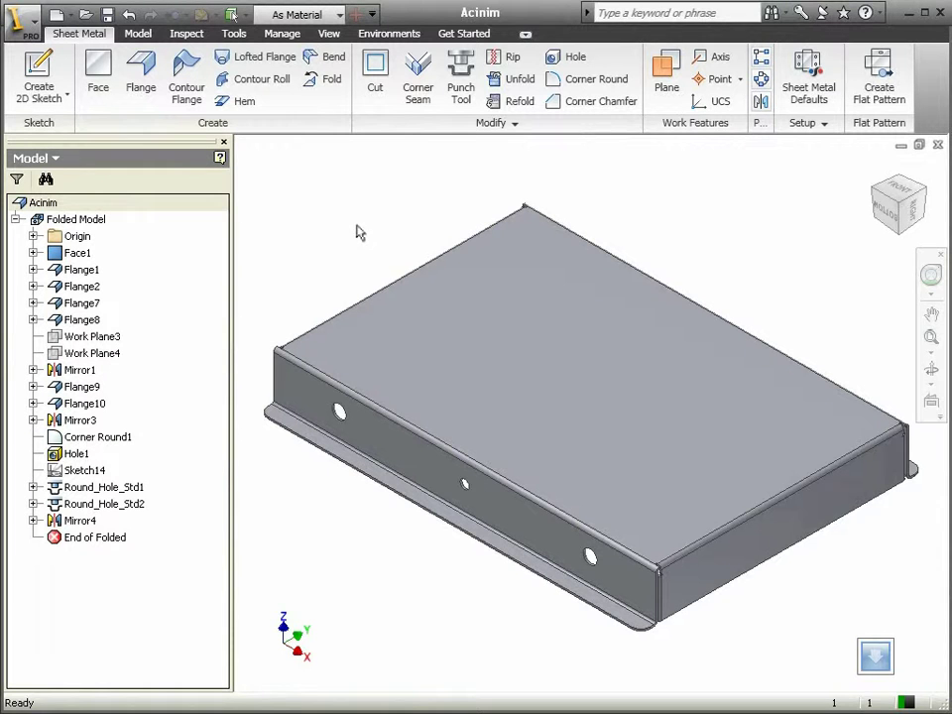
click(864, 103)
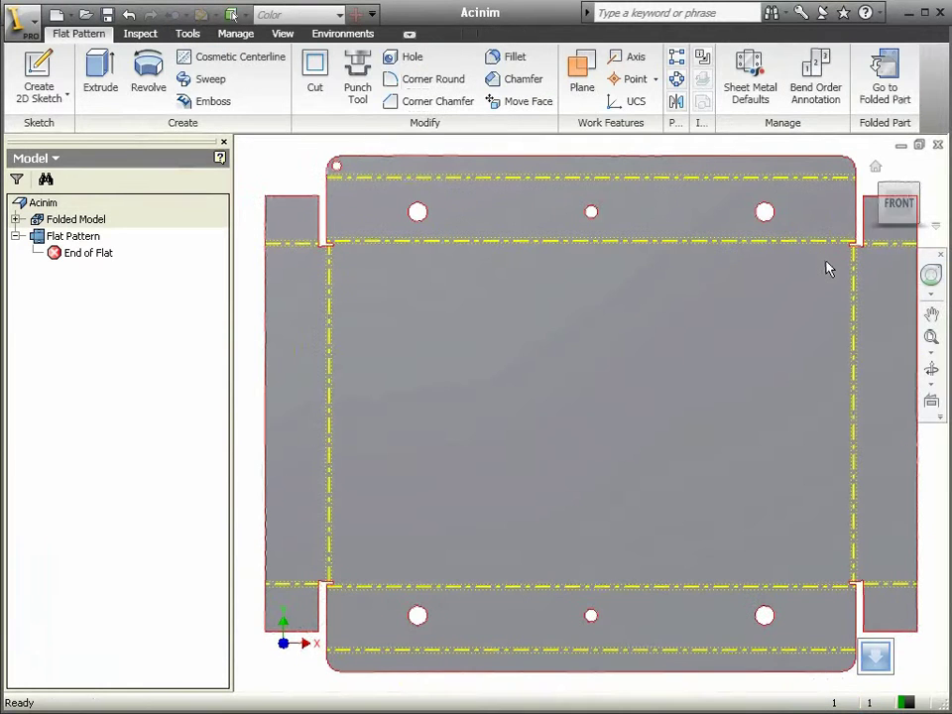
scroll(612, 312, down, 4)
middle_drag(618, 340, 570, 338)
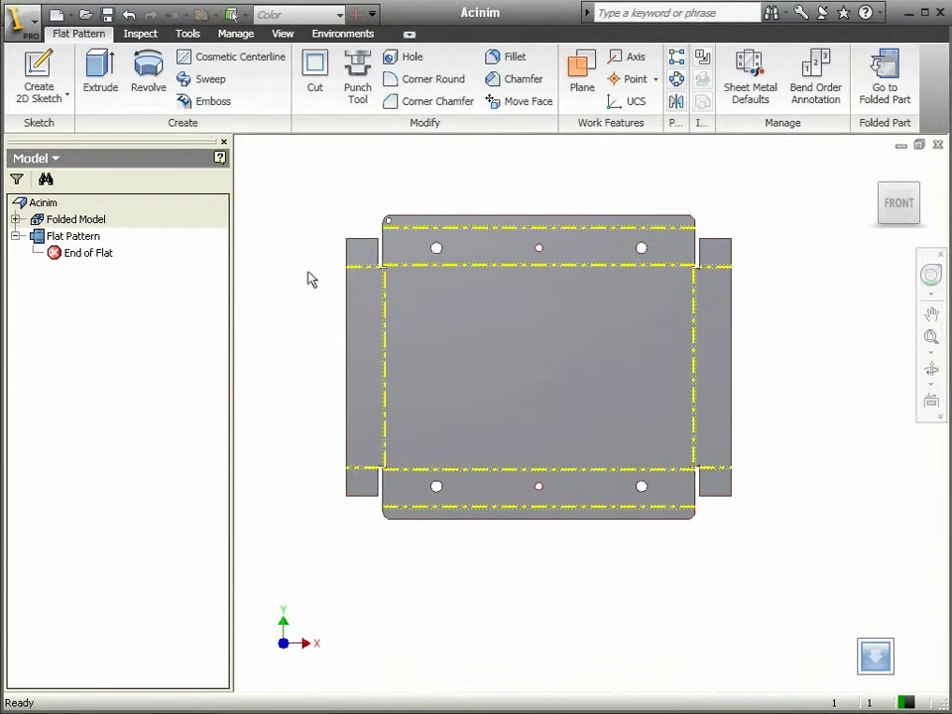
Edit the flat pattern definition and apply vertical alignment to its orientation.
click(74, 238)
right_click(73, 243)
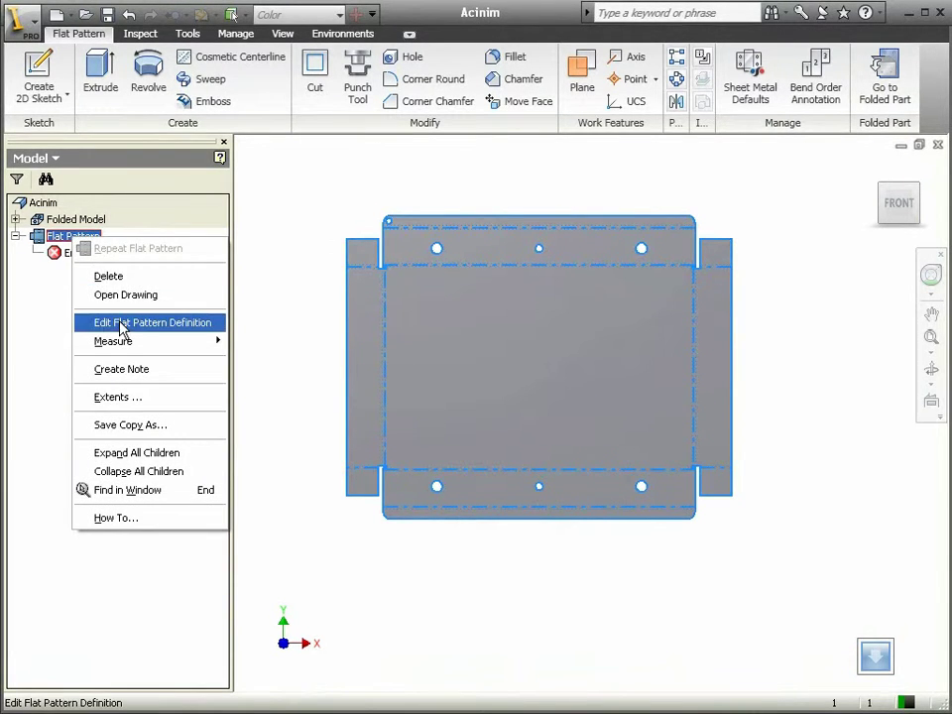
click(121, 325)
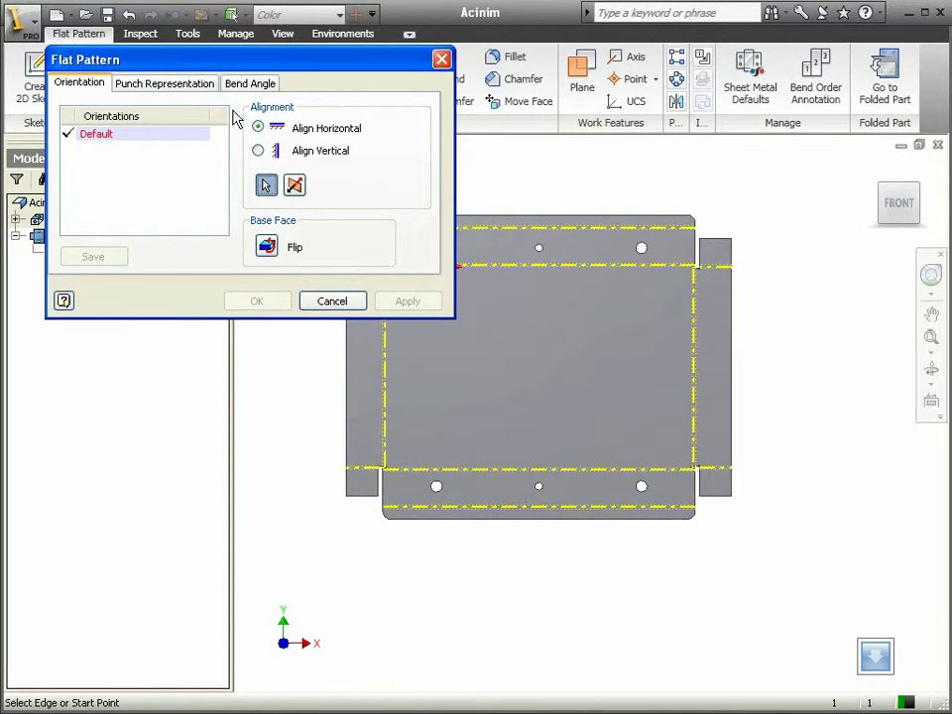
drag(236, 64, 202, 38)
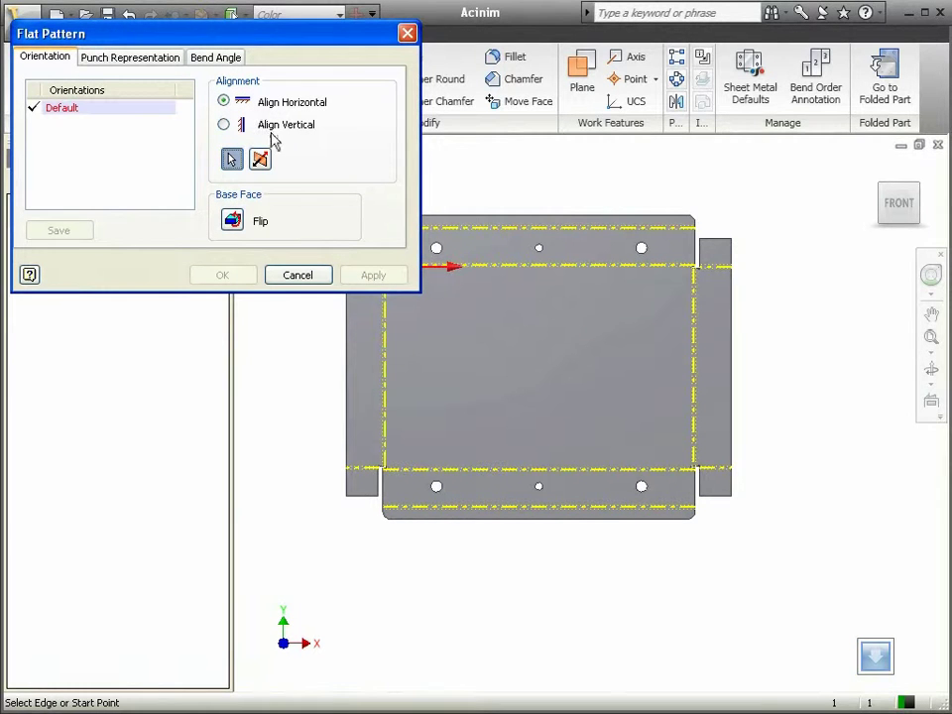
middle_drag(574, 318, 718, 334)
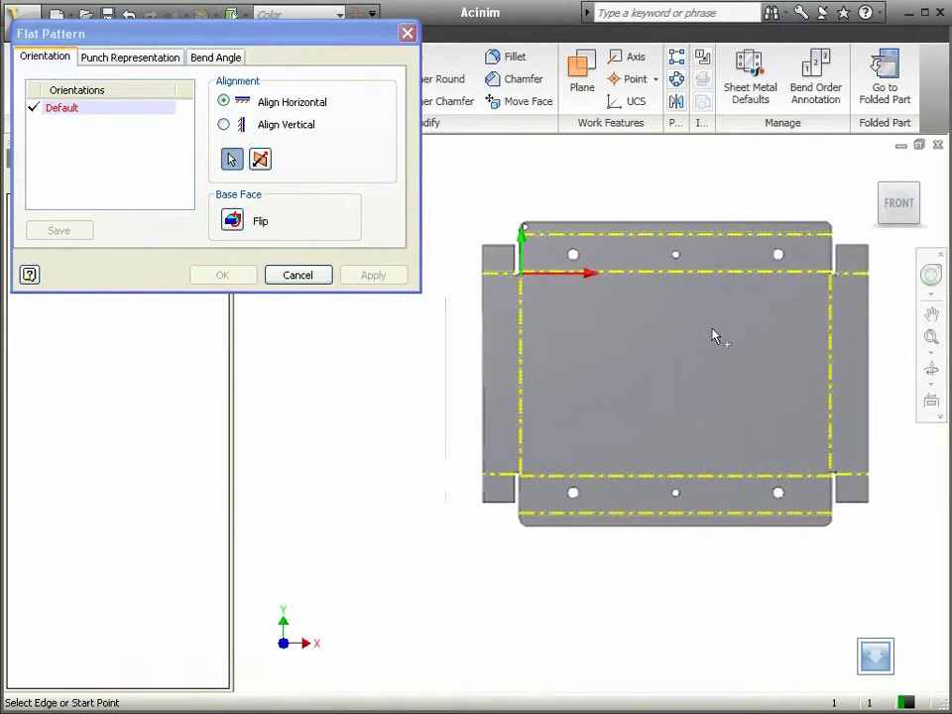
click(224, 125)
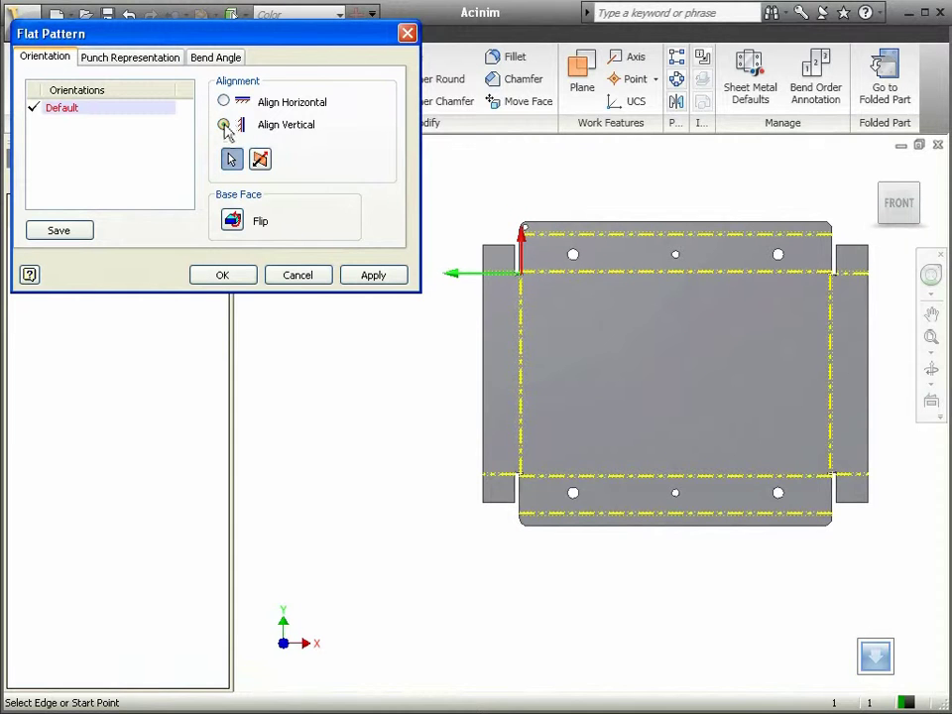
click(372, 276)
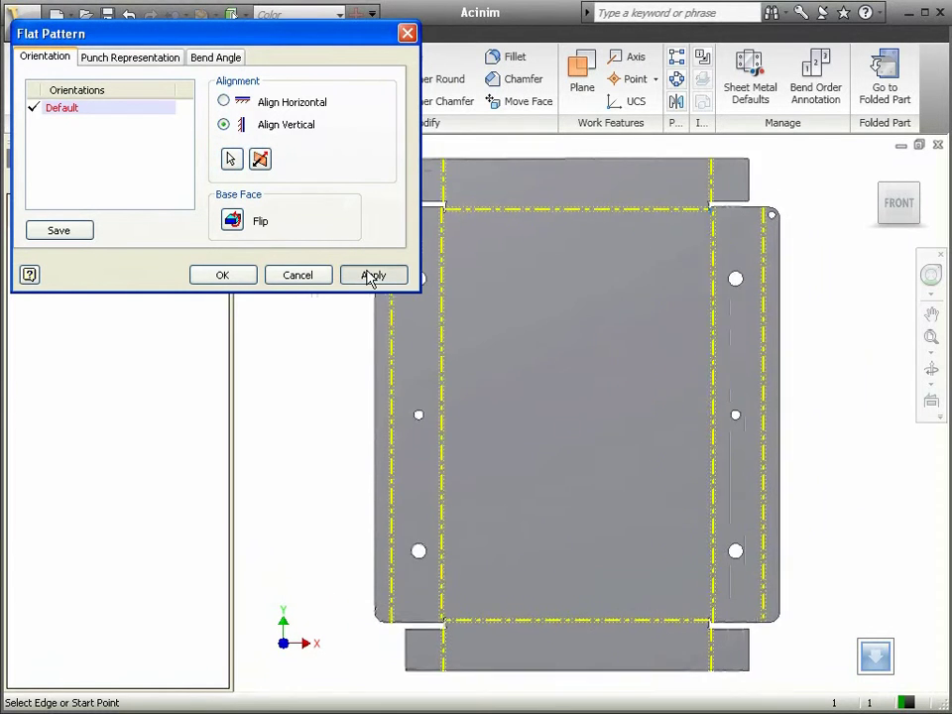
middle_drag(695, 319, 769, 321)
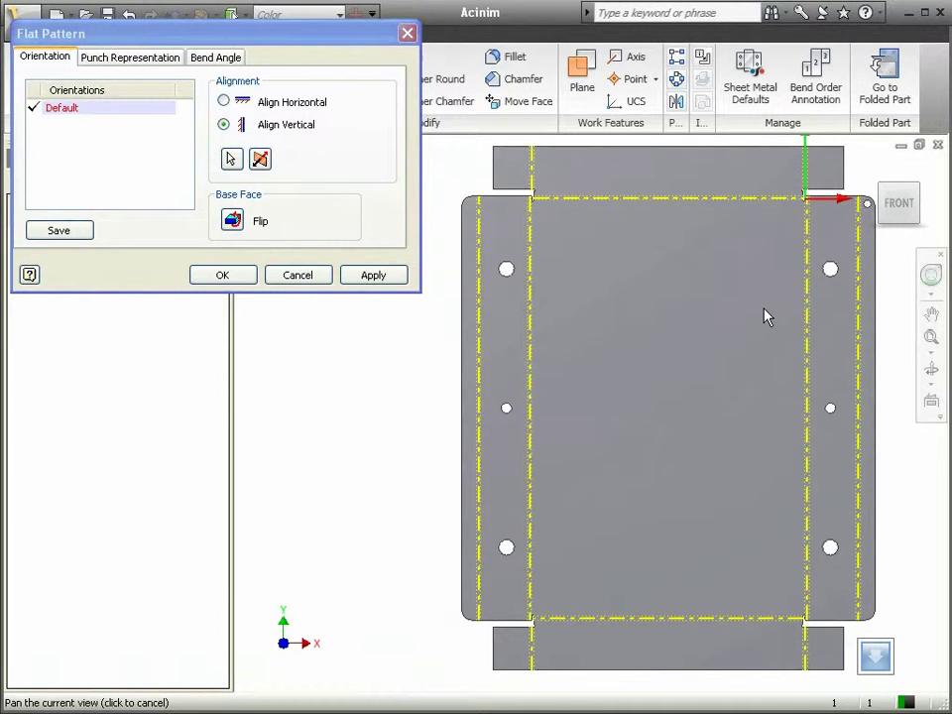
Flip the flat pattern's base face, apply the change and close the definition.
click(232, 222)
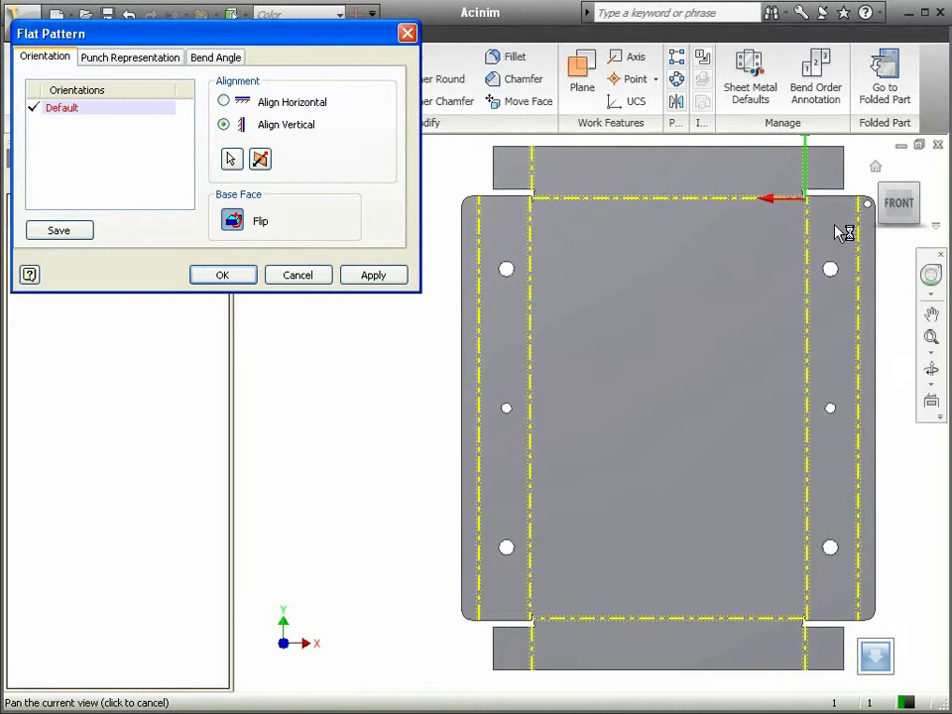
mouse_move(871, 214)
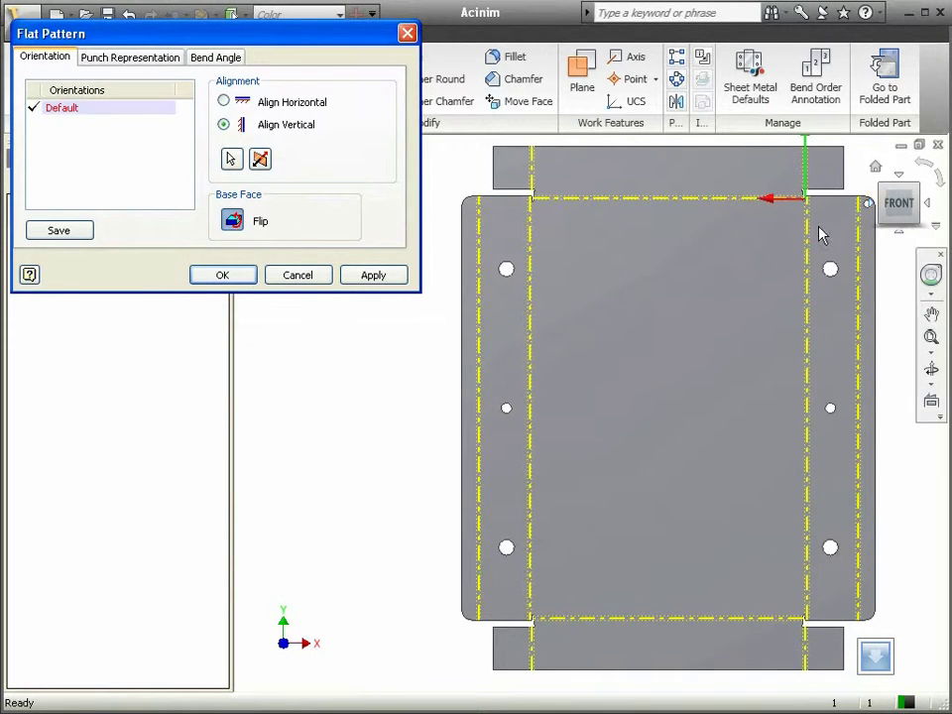
click(350, 276)
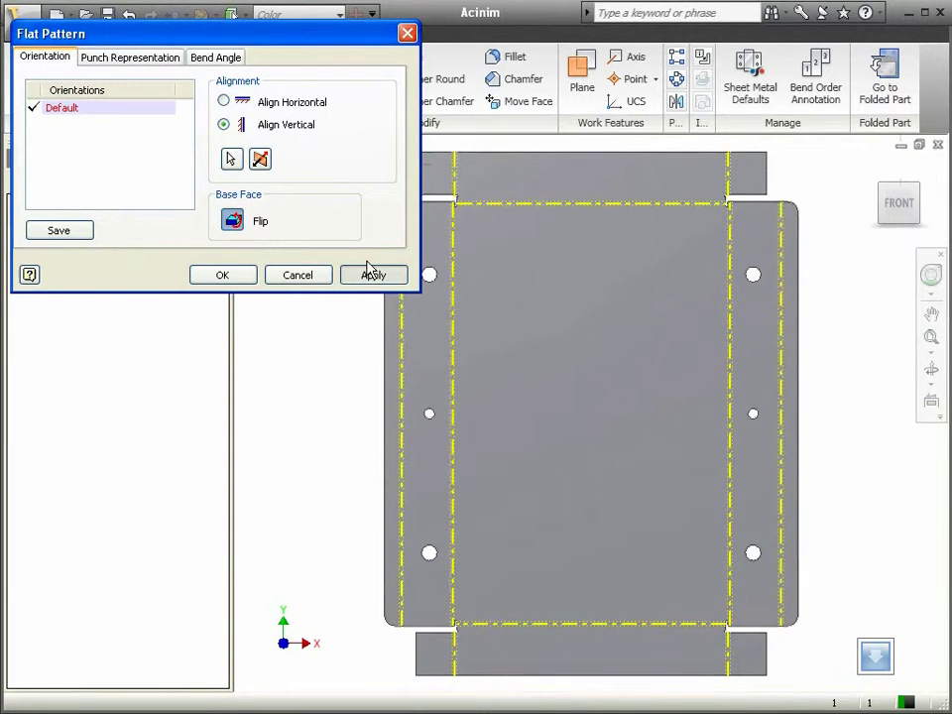
middle_drag(532, 277, 615, 272)
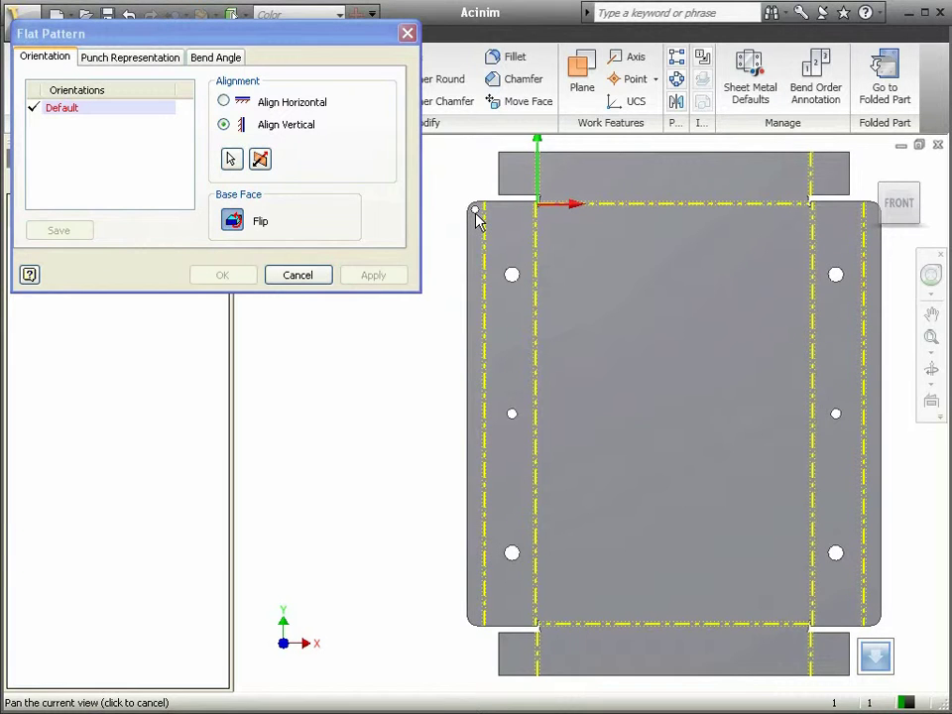
click(296, 276)
Start a new sketch on the flat pattern face at the corner relief near the small corner hole.
scroll(556, 194, up, 5)
scroll(500, 215, up, 2)
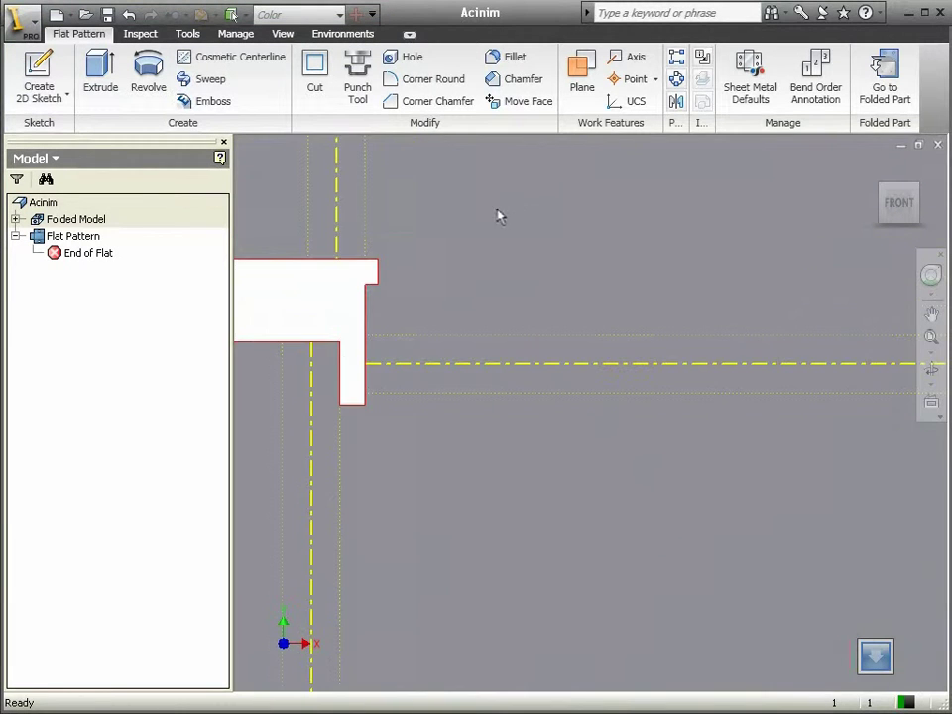
middle_drag(403, 283, 573, 278)
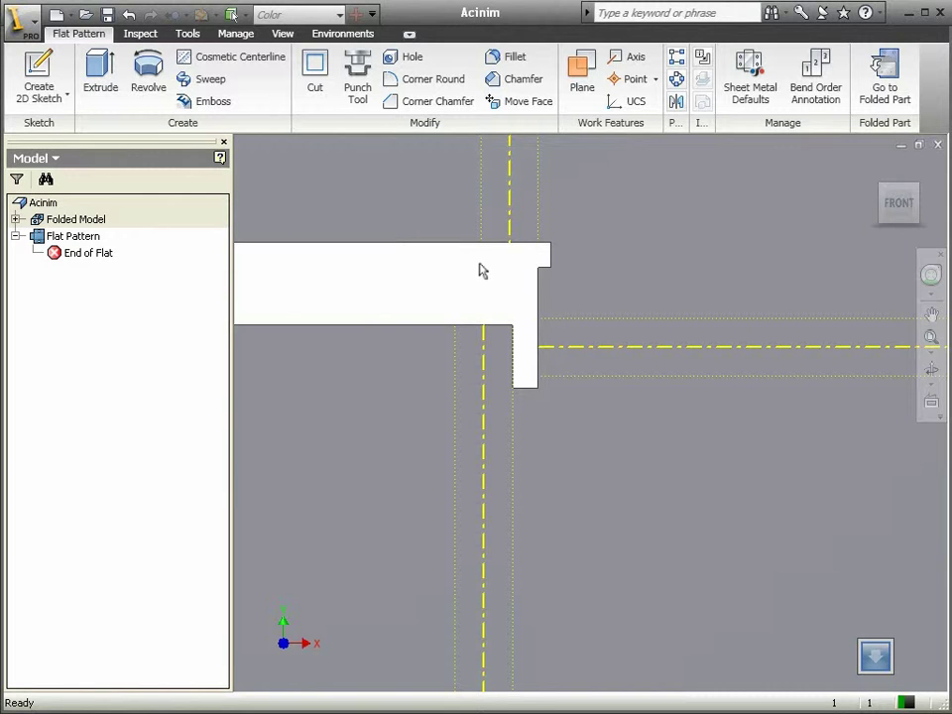
click(561, 257)
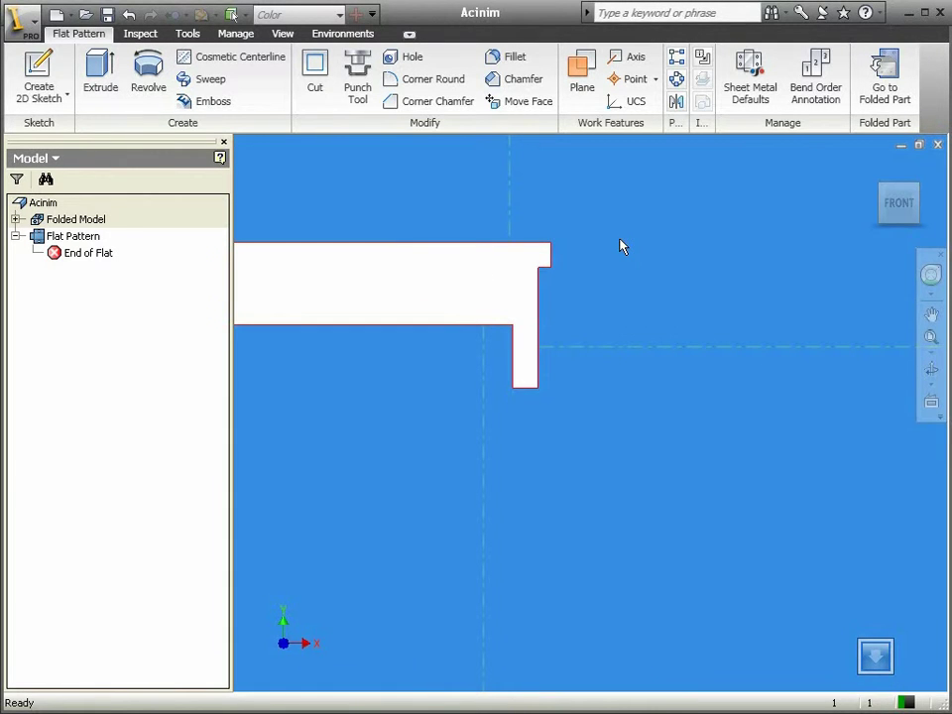
right_click(620, 246)
click(646, 305)
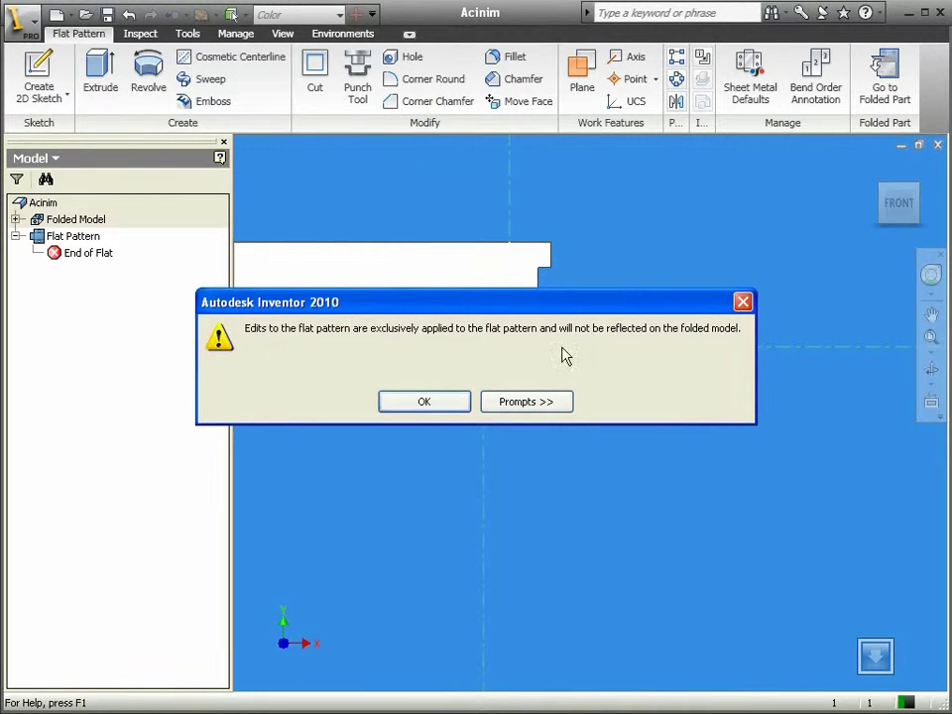
click(427, 402)
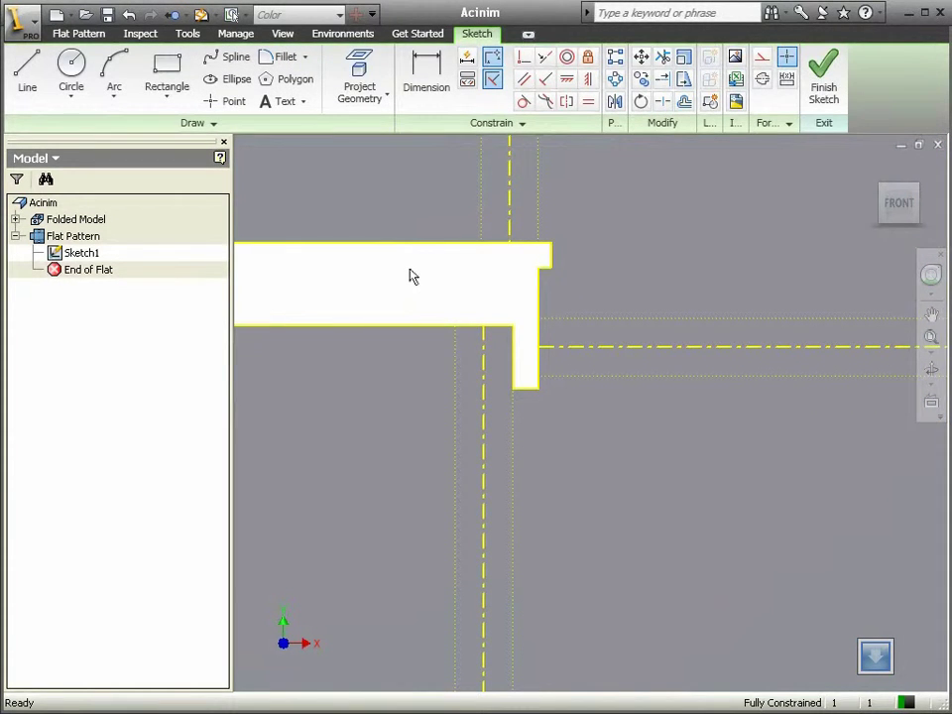
Sketch a circle centred on the relief's inner corner and passing through its far outer corner, and finish the sketch.
click(71, 61)
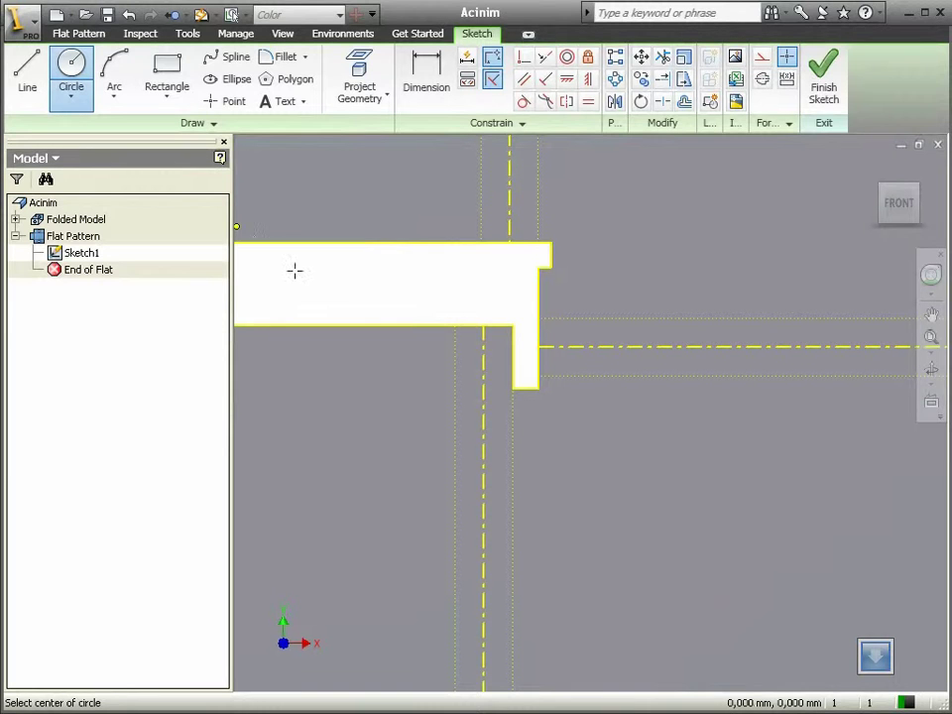
click(513, 325)
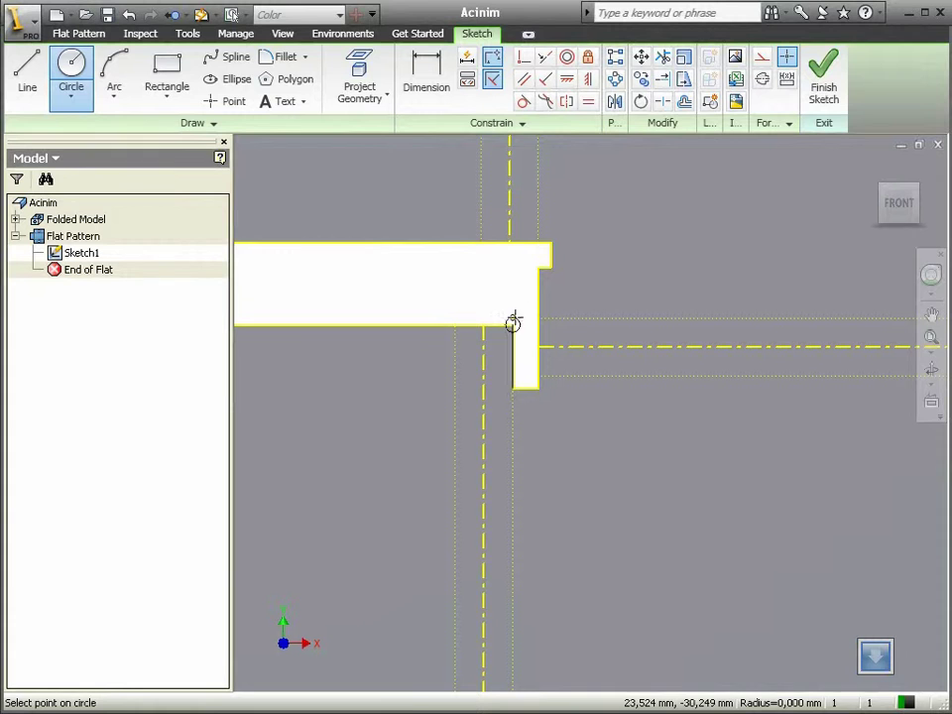
click(551, 242)
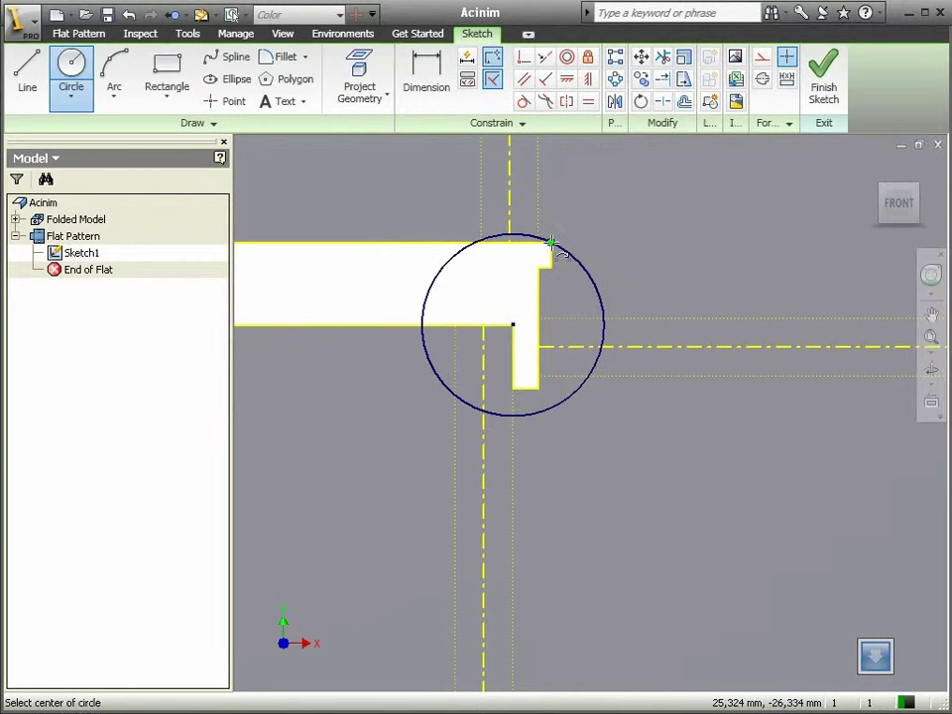
right_click(309, 269)
click(337, 280)
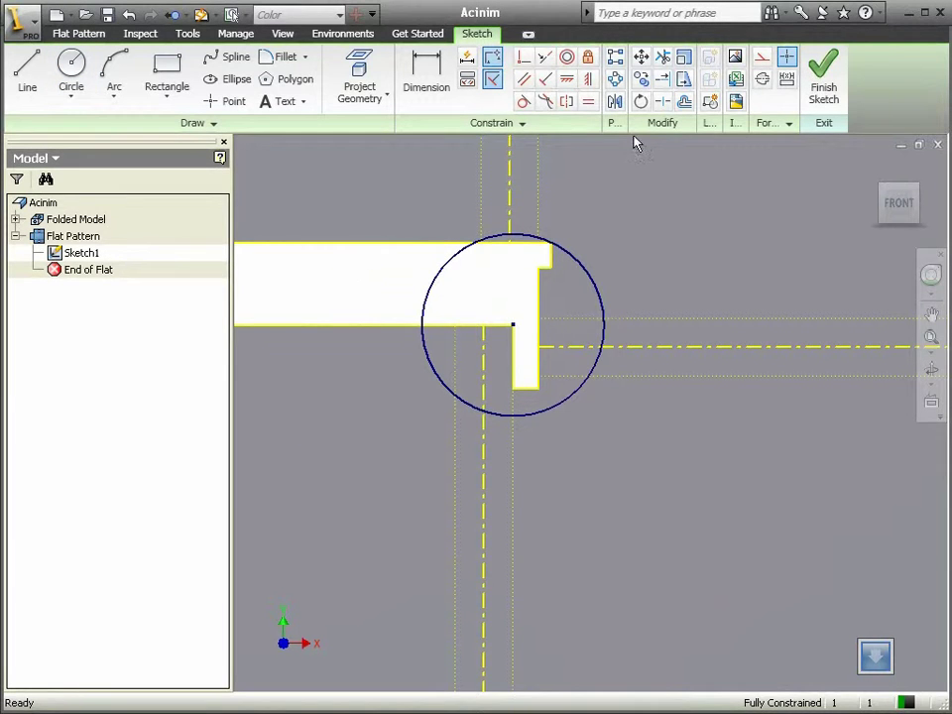
click(820, 89)
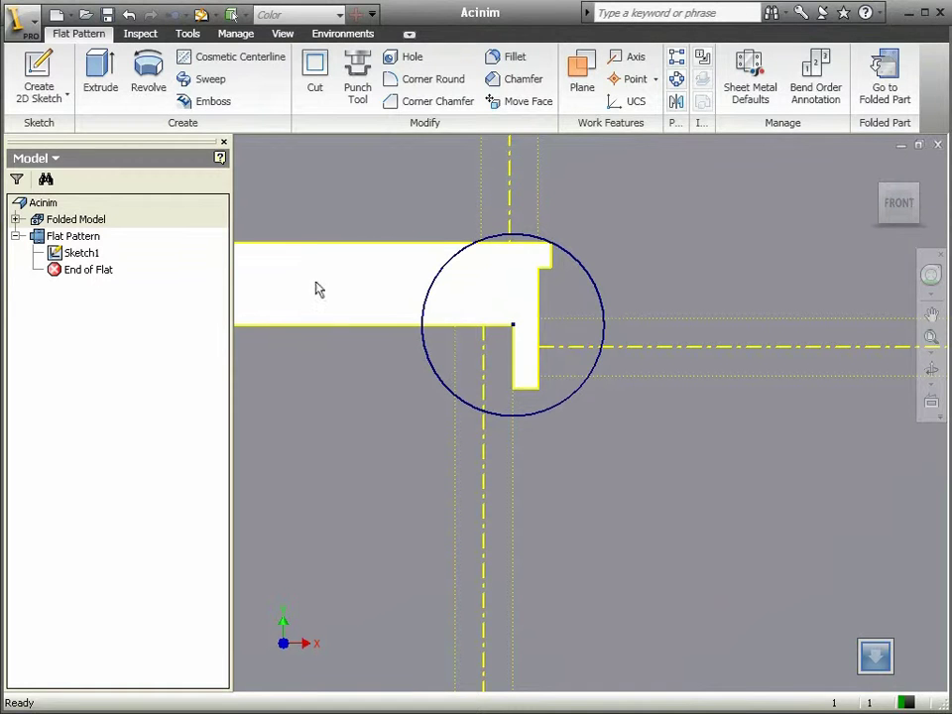
Cut the circular profile out of the flat pattern with a distance equal to Thickness.
click(315, 79)
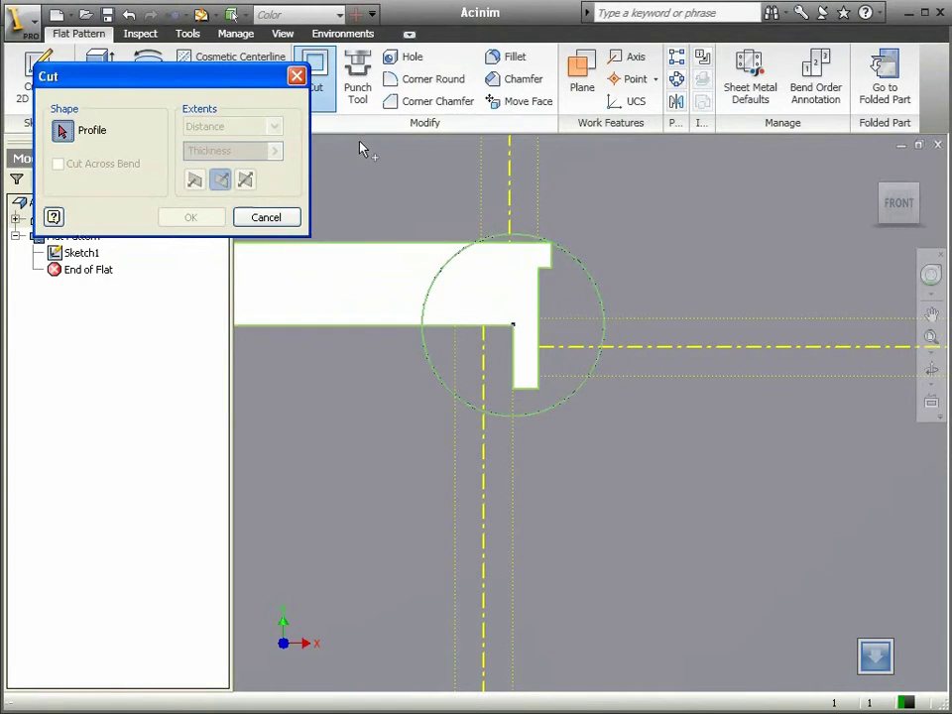
click(512, 312)
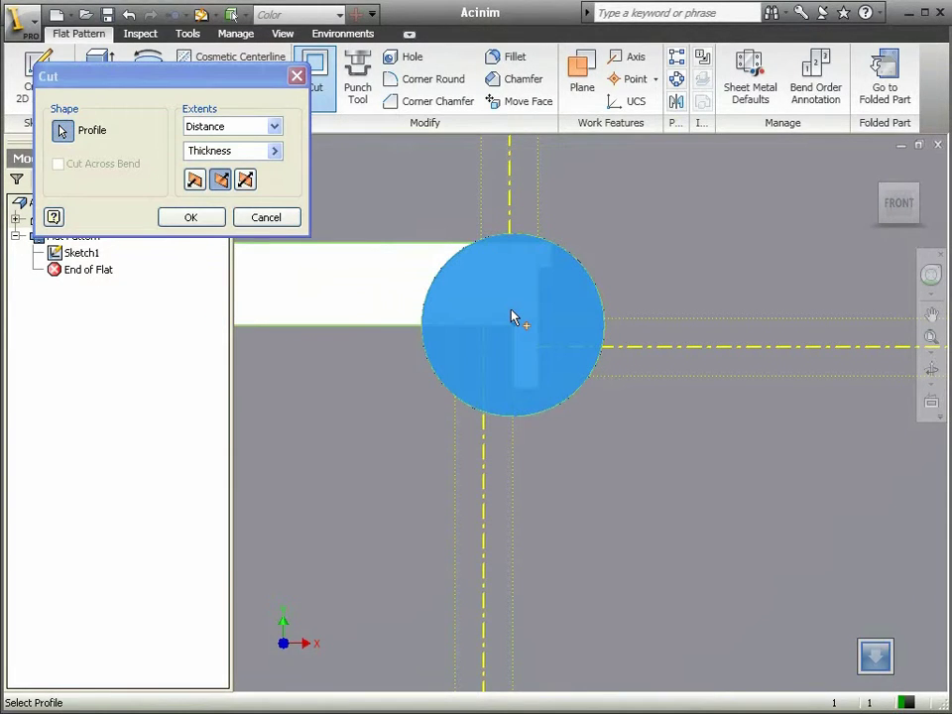
click(190, 218)
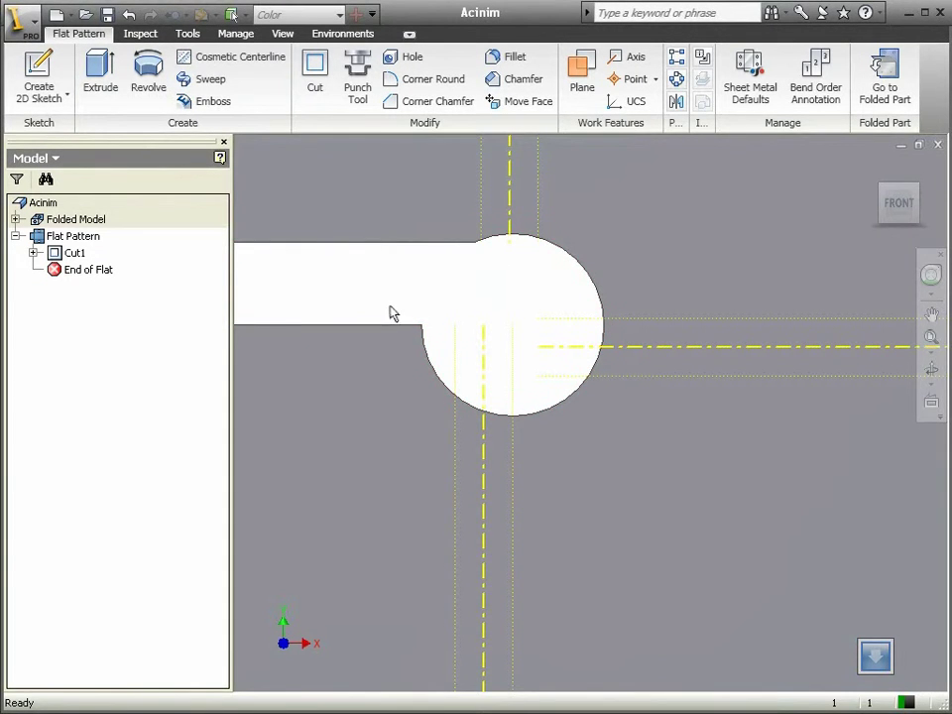
Start a Corner Round and select both outer corners of the flange tab beside the circular corner cut.
scroll(388, 314, down, 8)
middle_drag(446, 421, 465, 383)
scroll(457, 322, up, 3)
middle_drag(456, 322, 433, 382)
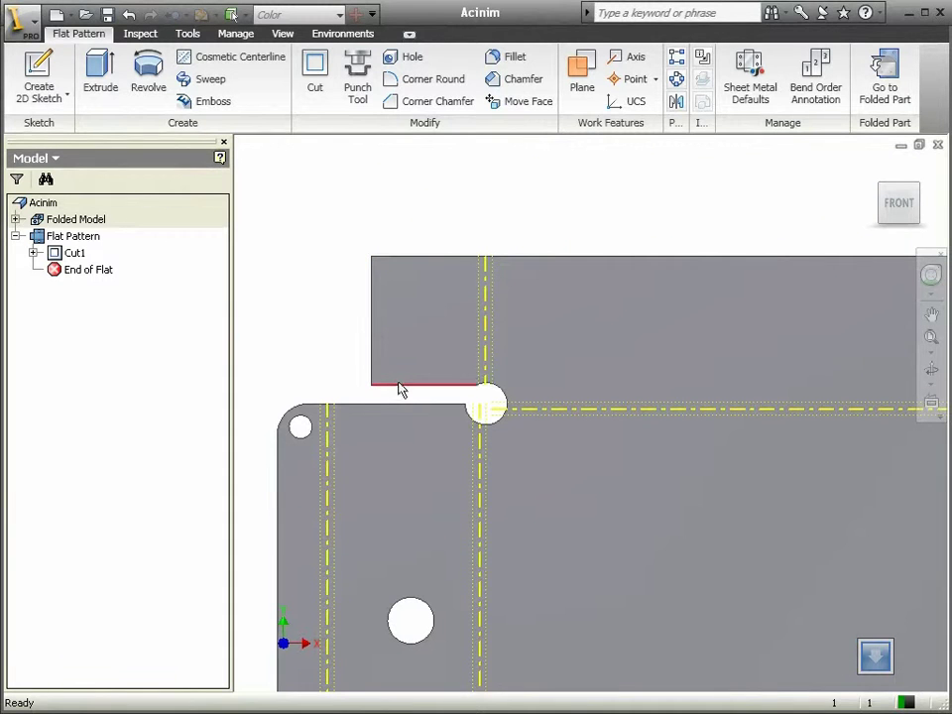
click(430, 87)
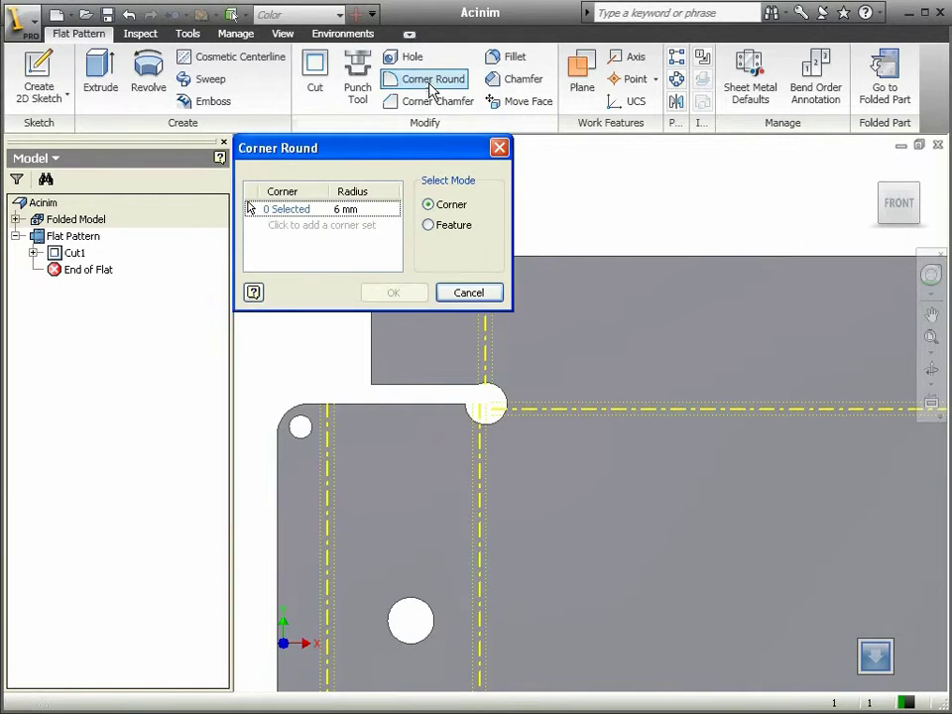
drag(430, 154, 250, 108)
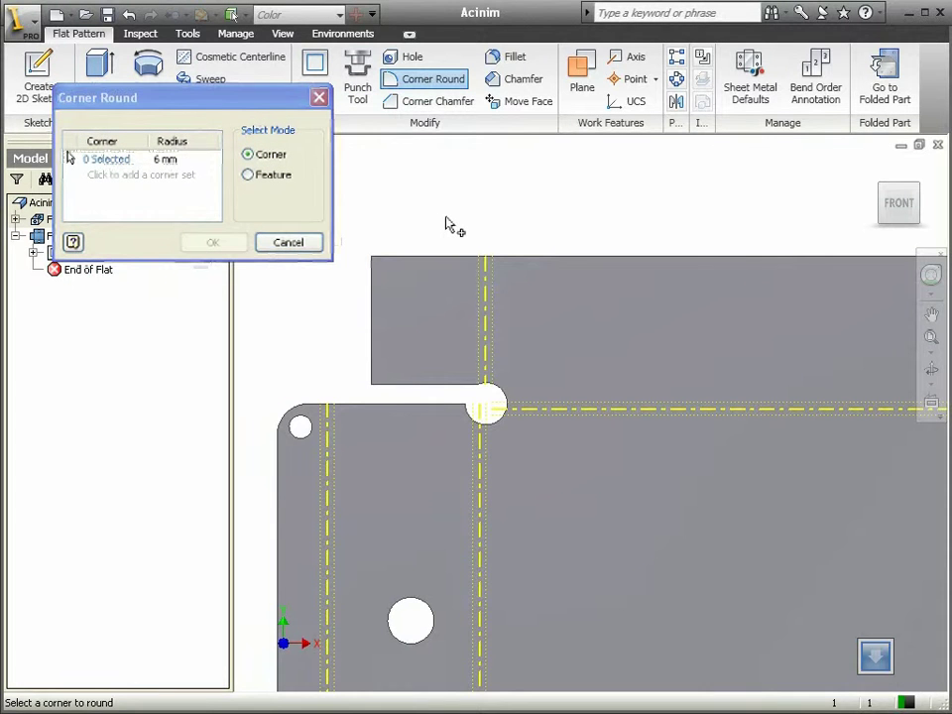
key(F4)
drag(474, 294, 508, 310)
key(Escape)
scroll(396, 415, up, 3)
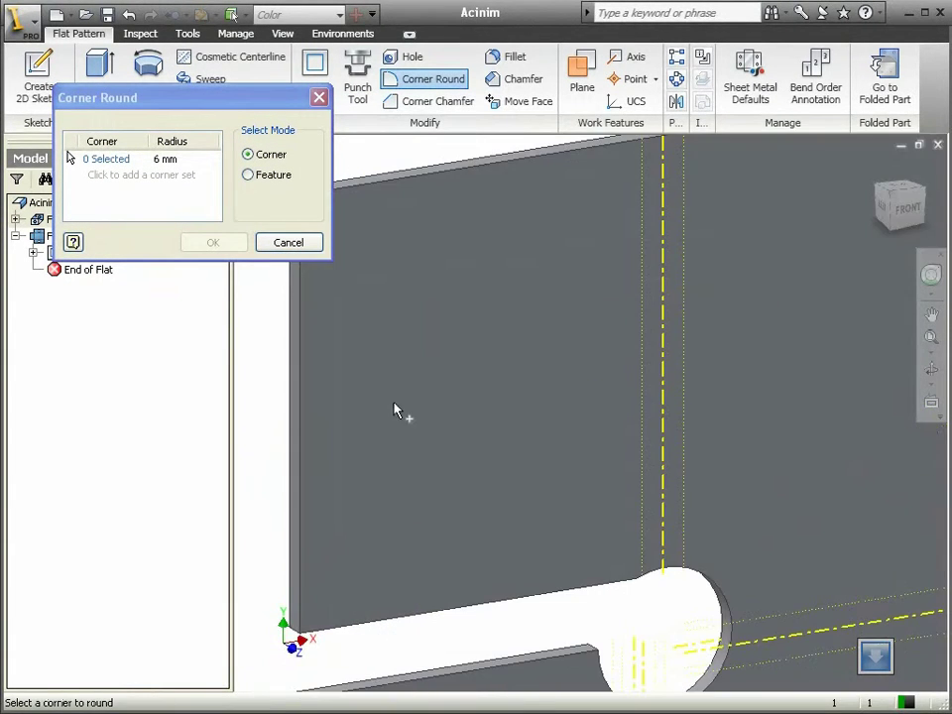
middle_drag(396, 415, 513, 428)
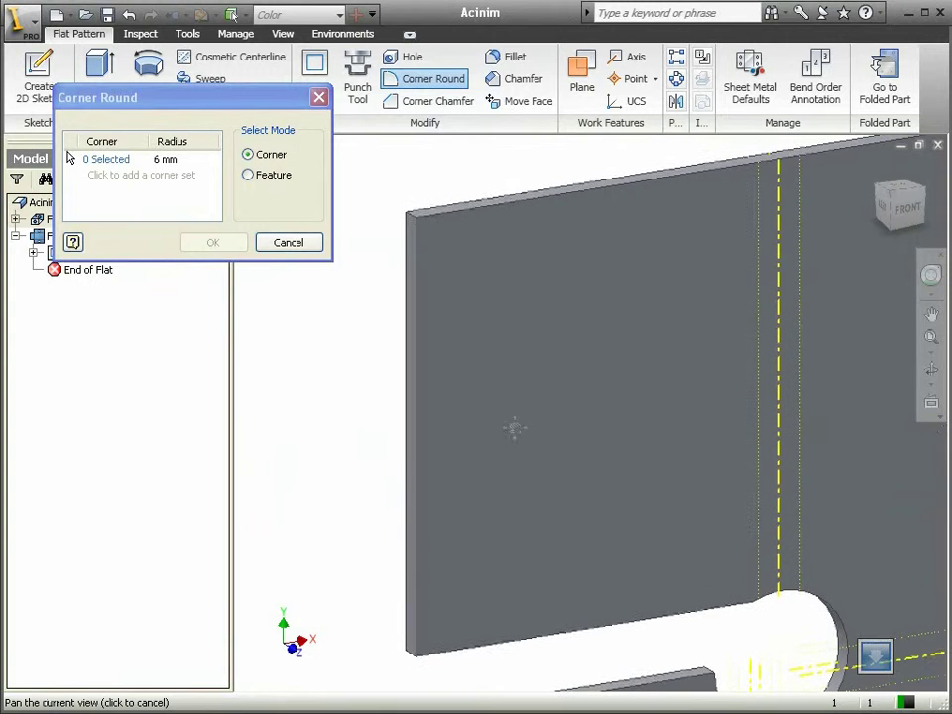
click(416, 224)
click(416, 654)
middle_drag(549, 479, 521, 426)
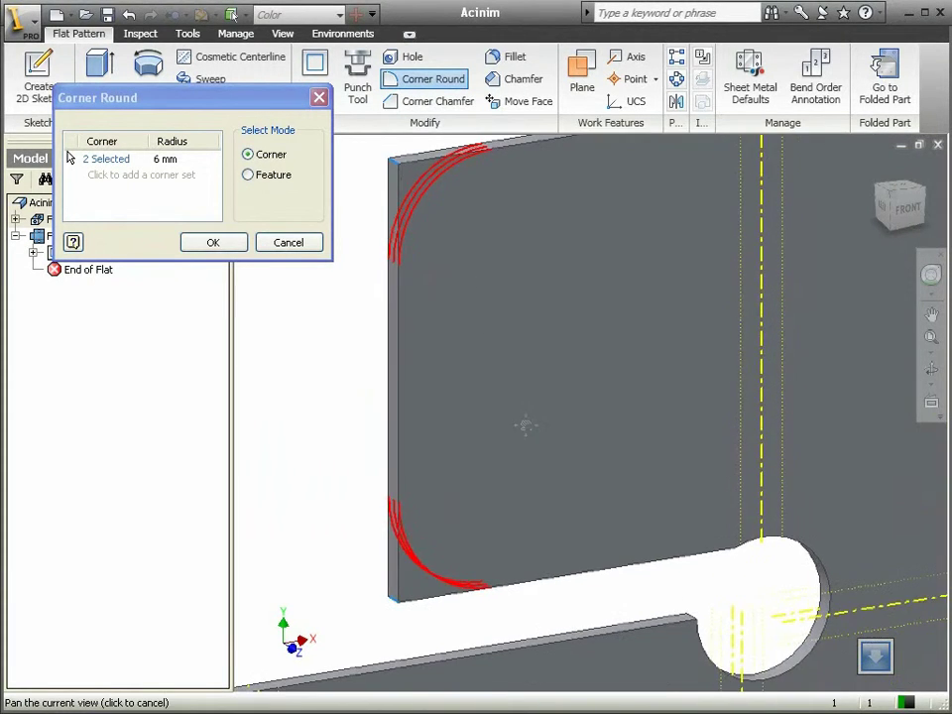
Set the radius of the two selected corners to 5 mm and create the corner round.
click(165, 158)
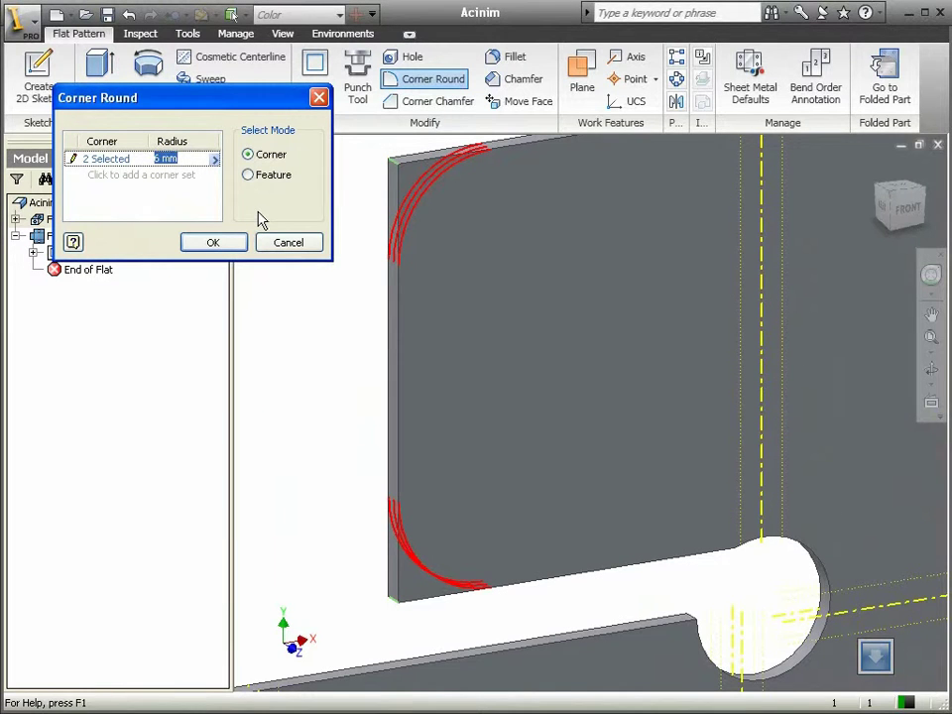
text(5)
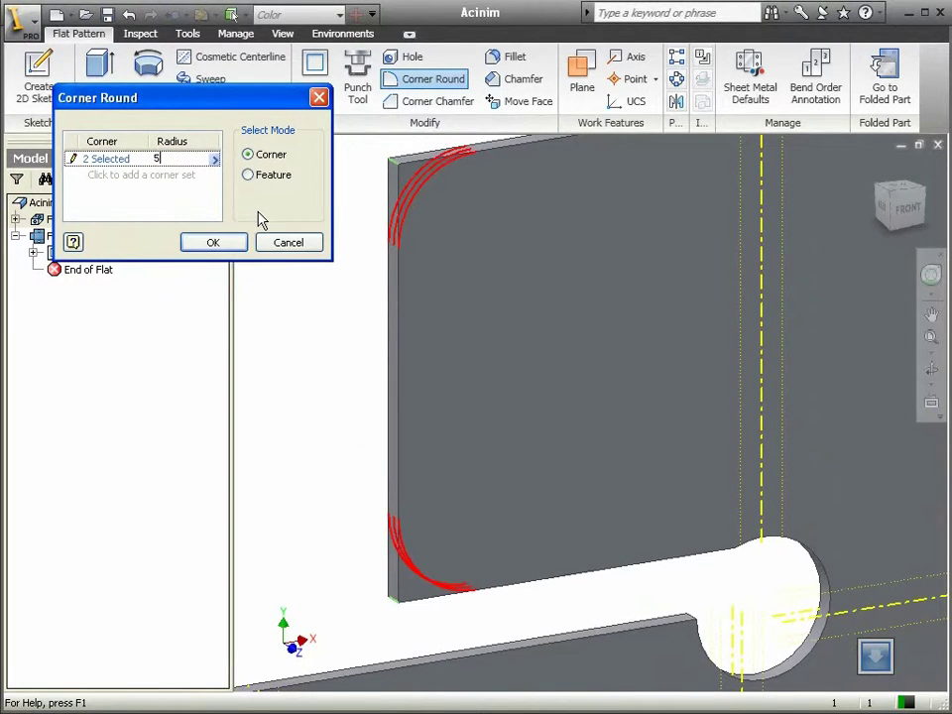
click(213, 242)
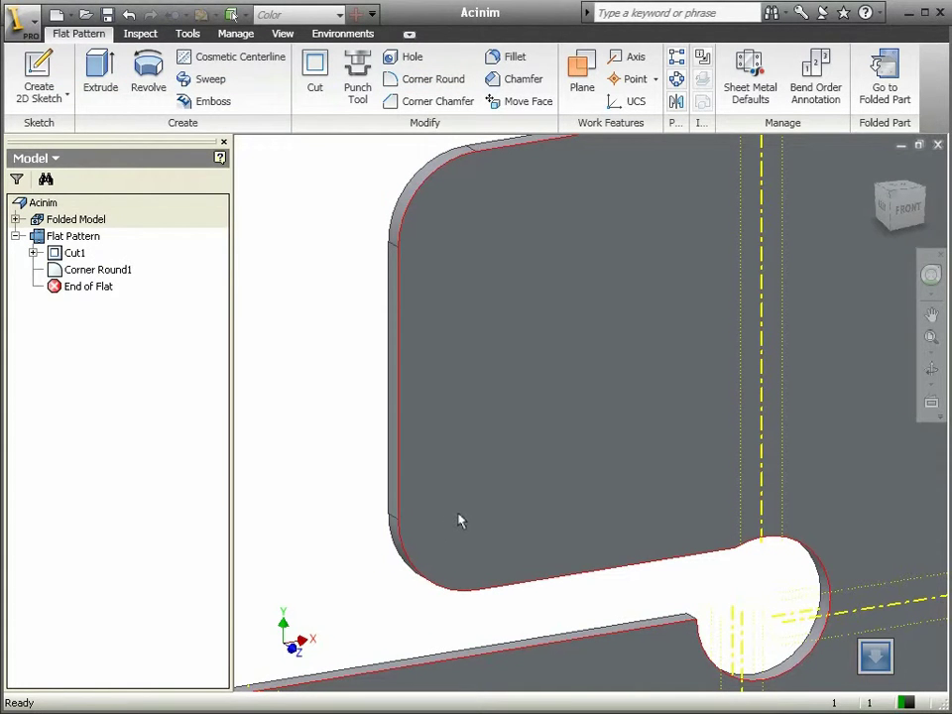
Return to the folded model and examine the flange corners where the flat-pattern cut and rounds were made.
click(930, 339)
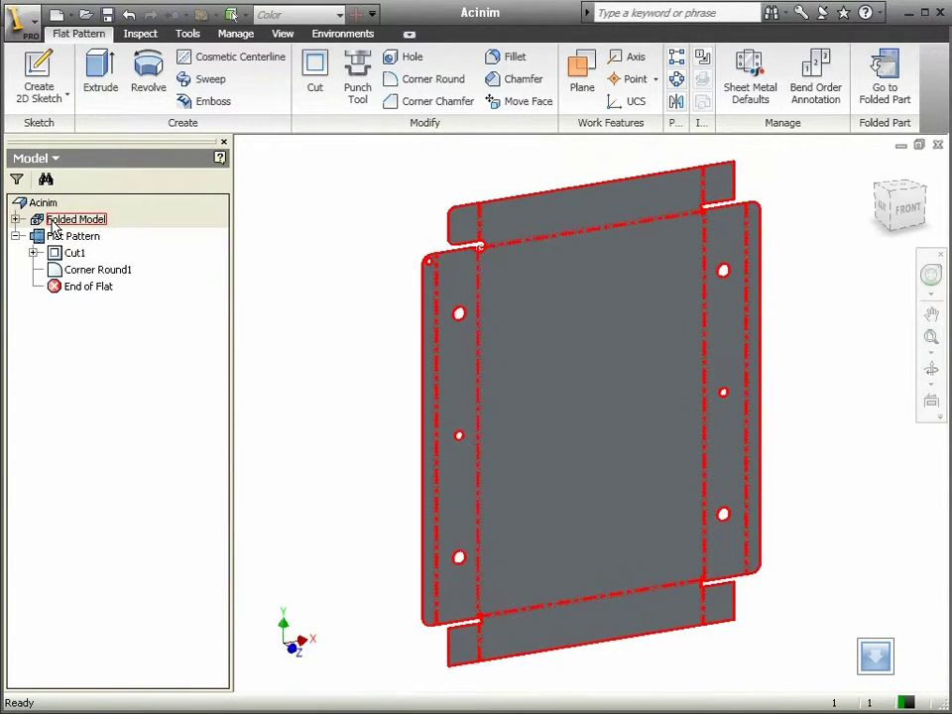
double_click(54, 228)
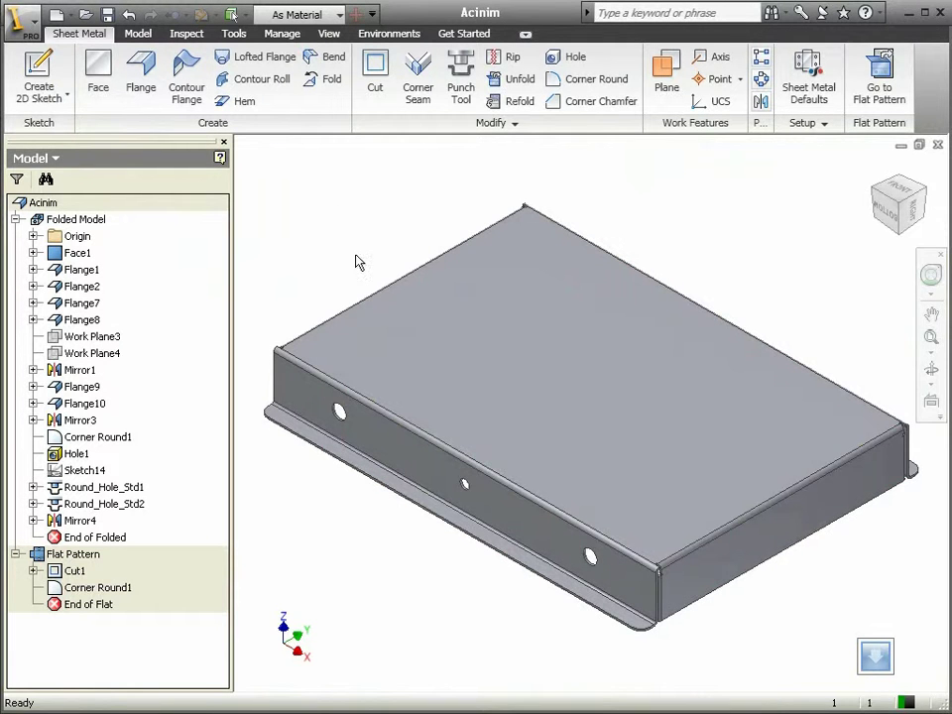
key(F4)
drag(517, 453, 427, 240)
key(Escape)
scroll(357, 320, down, 5)
key(F4)
drag(502, 334, 555, 360)
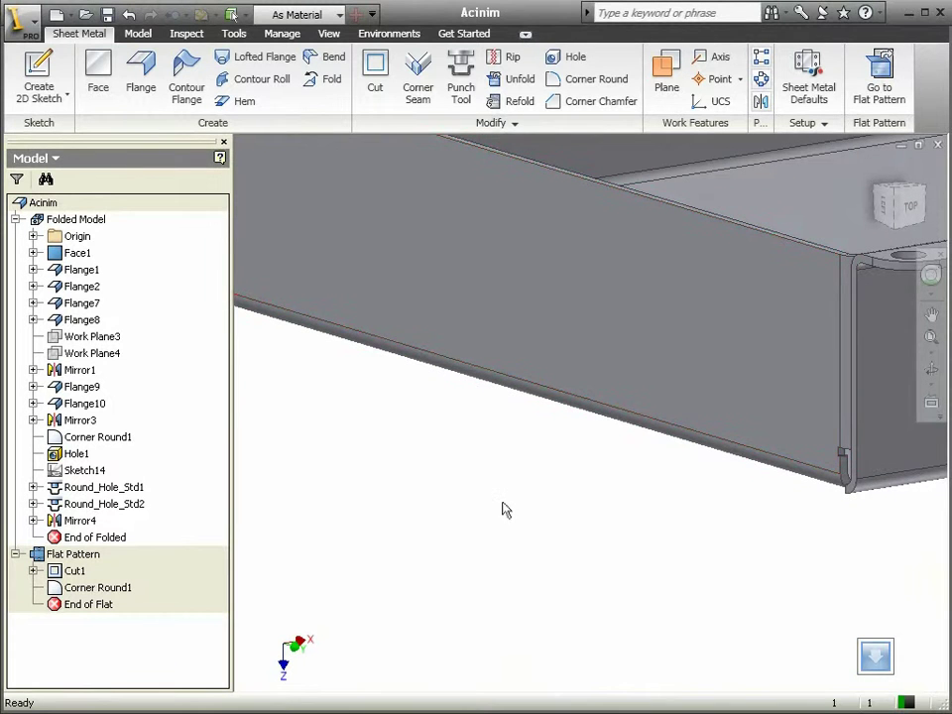
key(F2)
drag(506, 468, 680, 532)
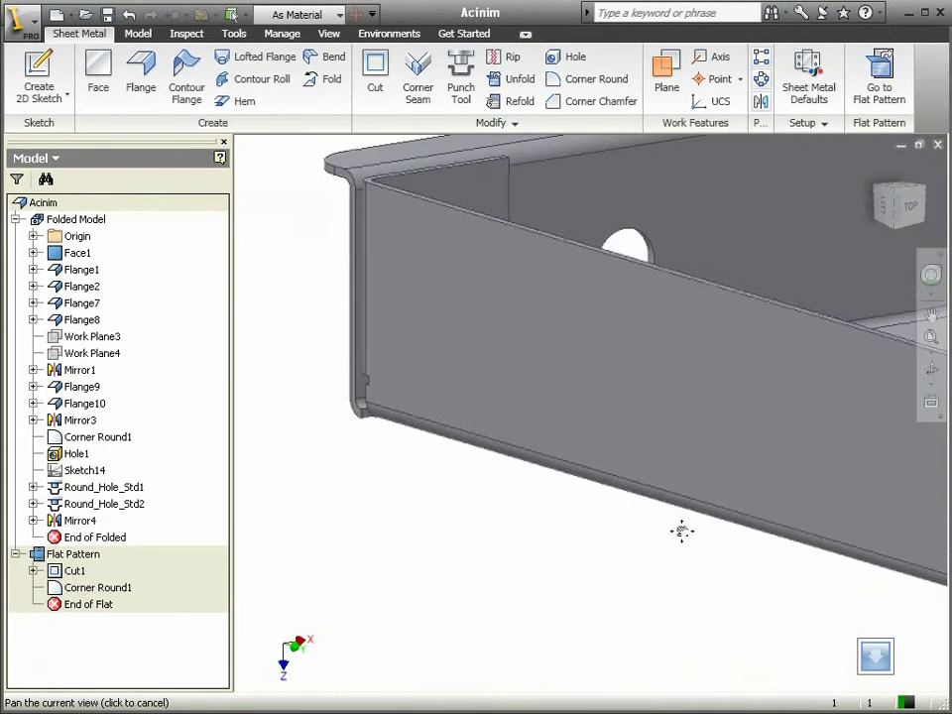
key(F4)
drag(591, 412, 459, 208)
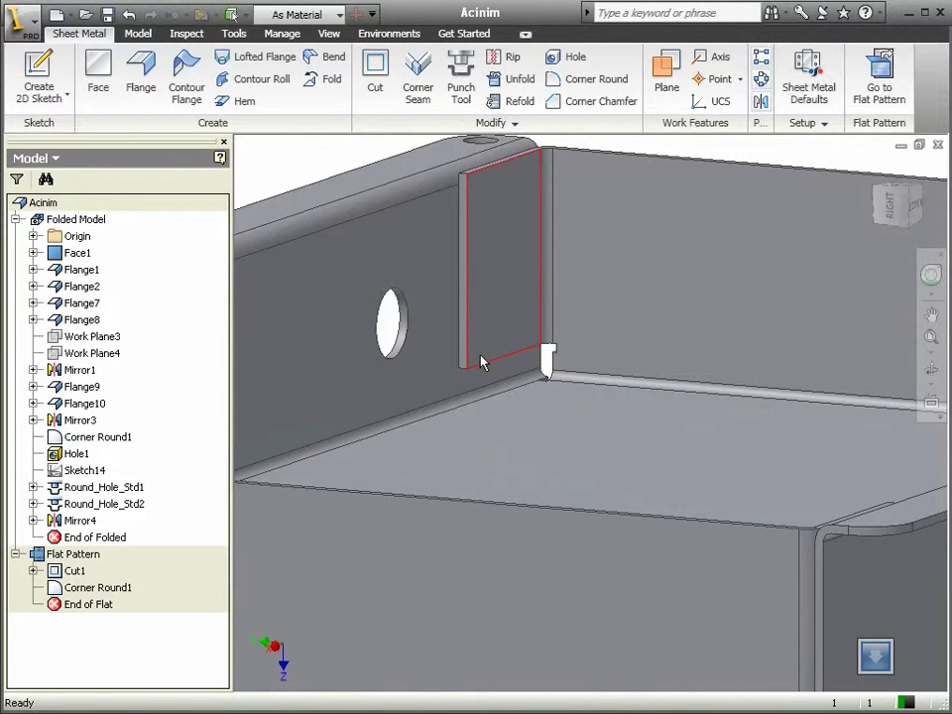
click(928, 368)
scroll(838, 341, down, 3)
scroll(385, 227, down, 3)
click(448, 256)
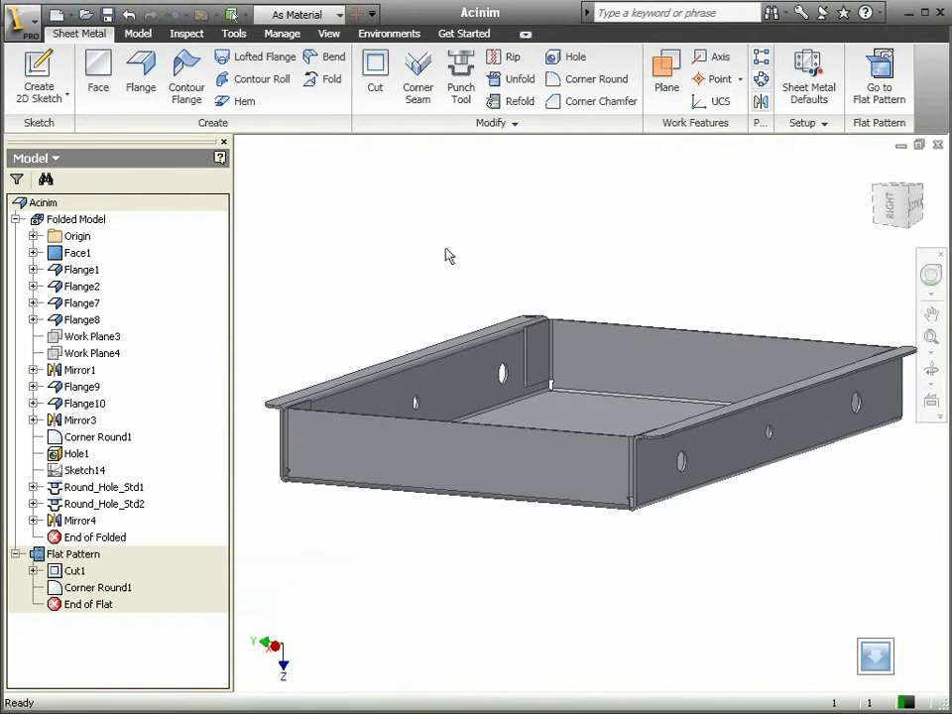
Create a new drawing from the Standard.idw template.
click(74, 16)
click(56, 20)
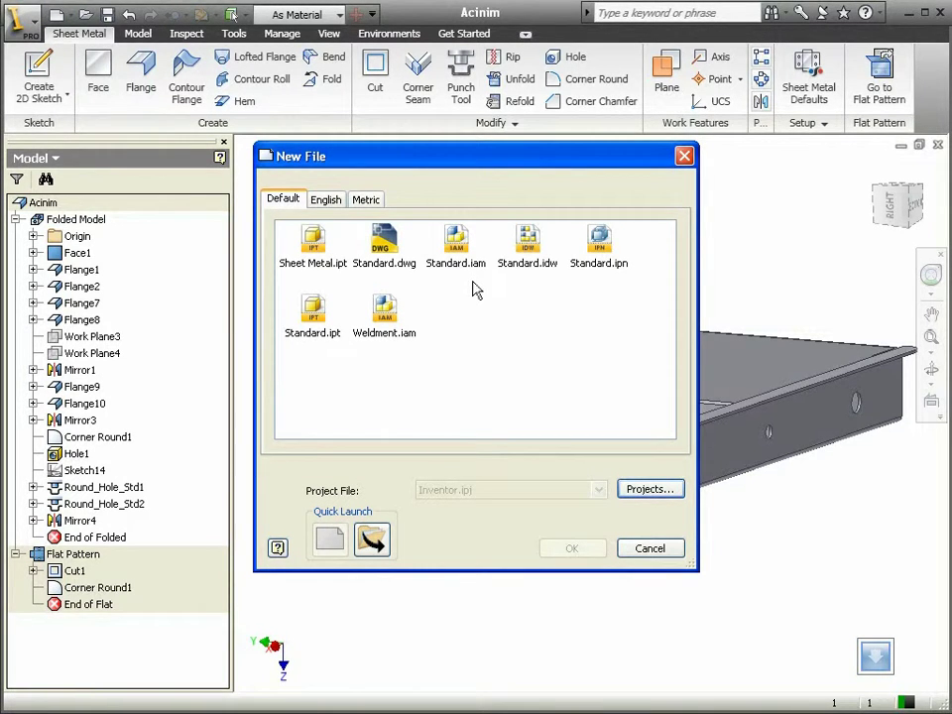
click(533, 246)
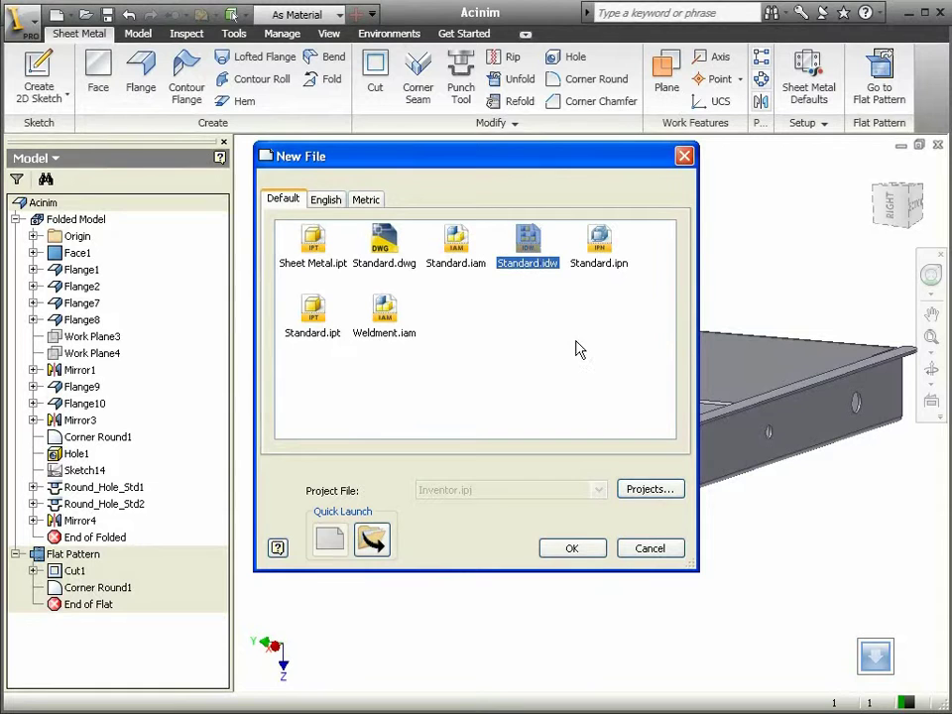
click(575, 552)
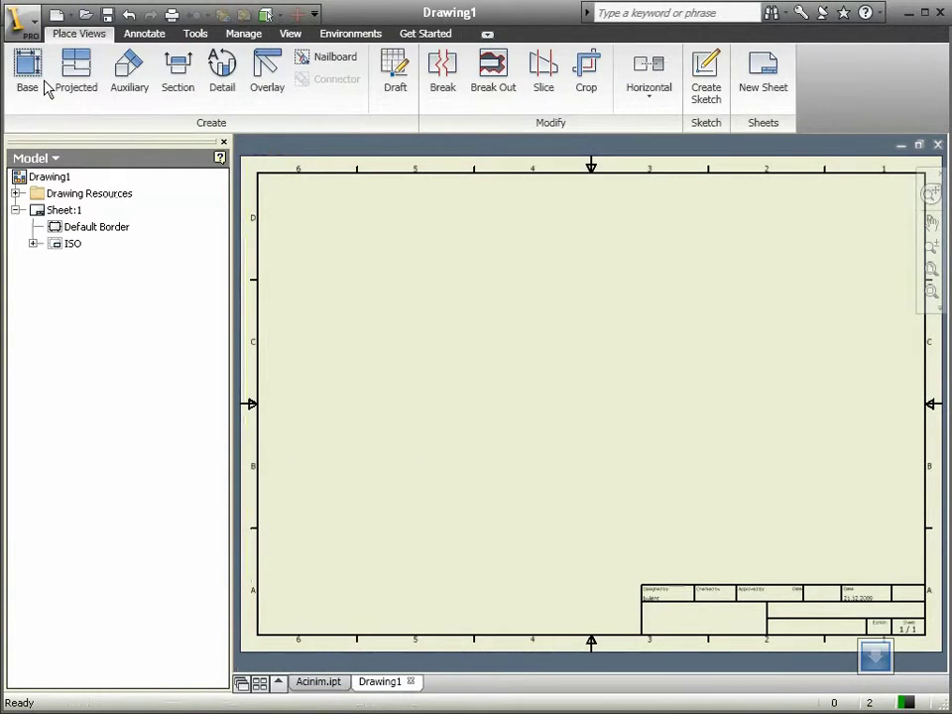
Place a base view of Acinim.ipt's flat pattern on the sheet at 1:4, Default orientation, with Recover Punch Center enabled.
click(24, 65)
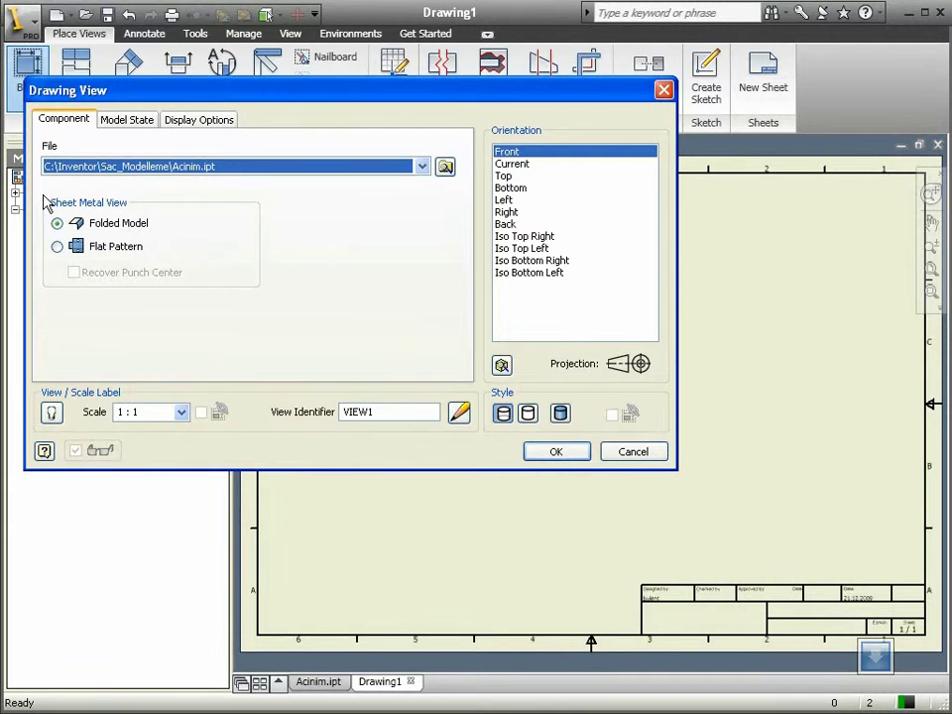
click(58, 248)
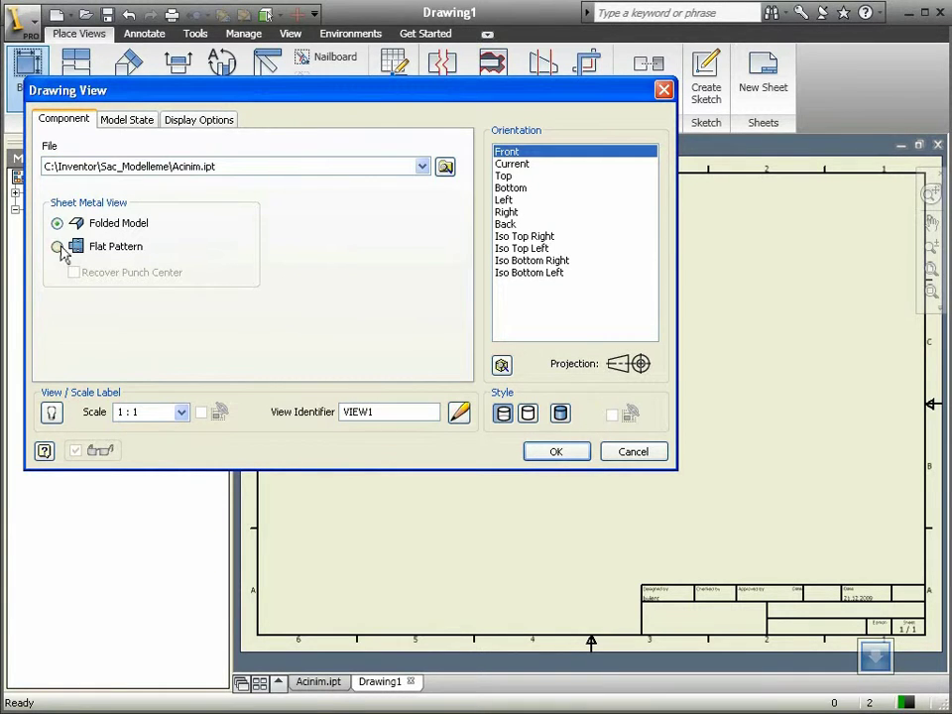
click(73, 273)
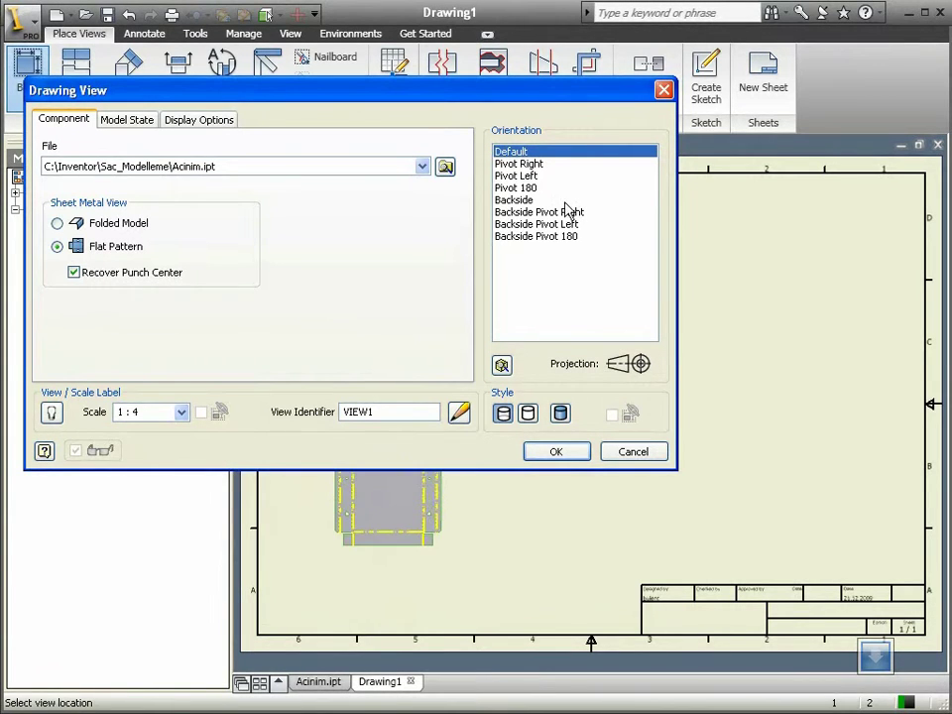
click(387, 496)
scroll(387, 496, down, 5)
middle_drag(374, 499, 433, 385)
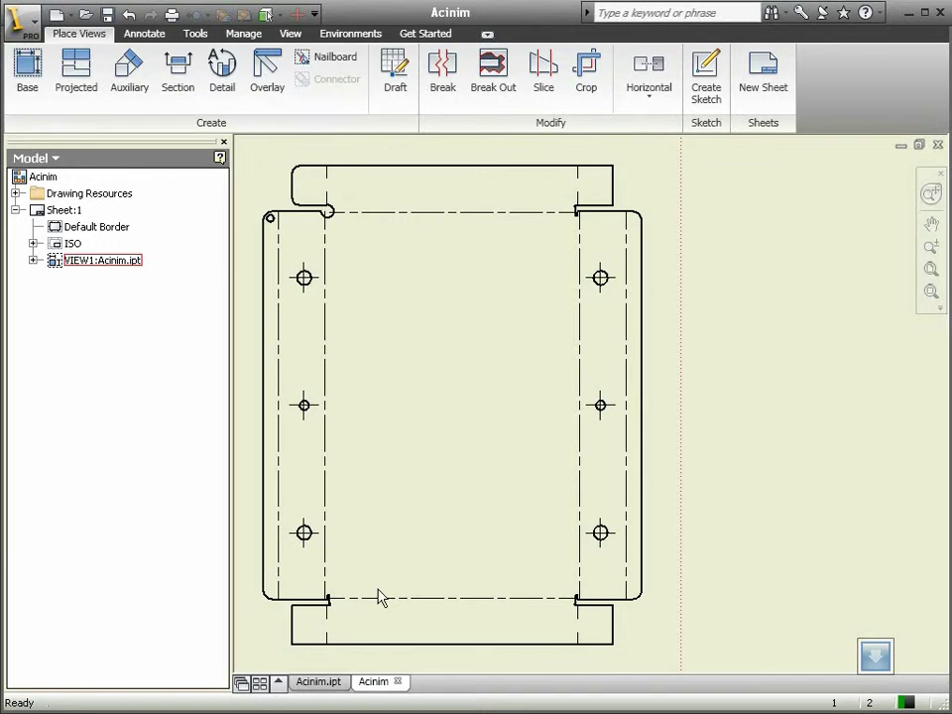
Switch to Acinim.ipt, activate its flat pattern and set the punch representation in its definition to Center Mark Only.
click(318, 683)
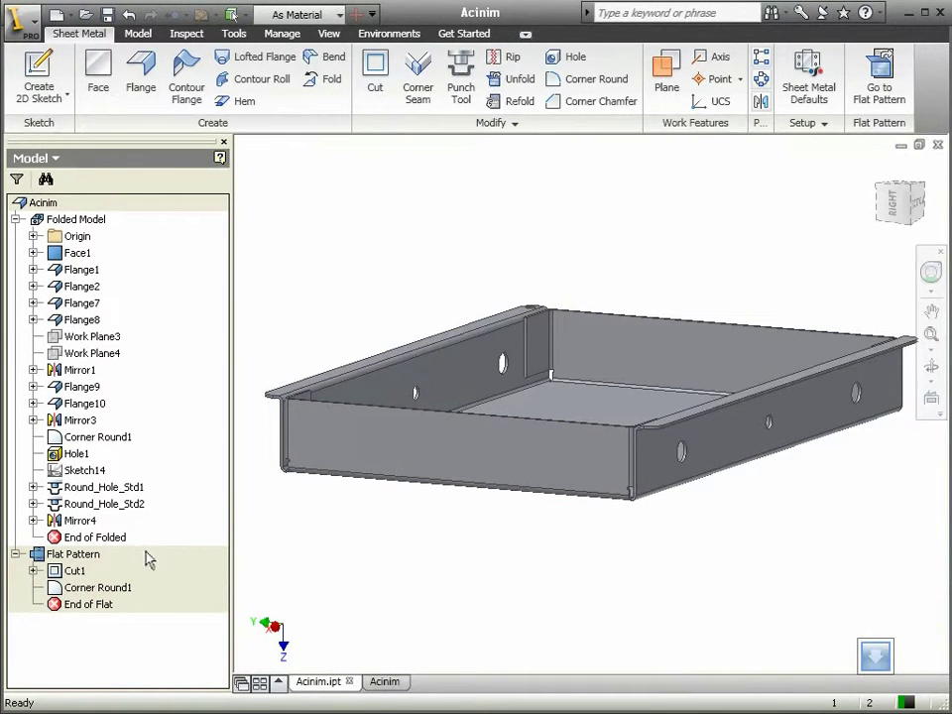
double_click(79, 555)
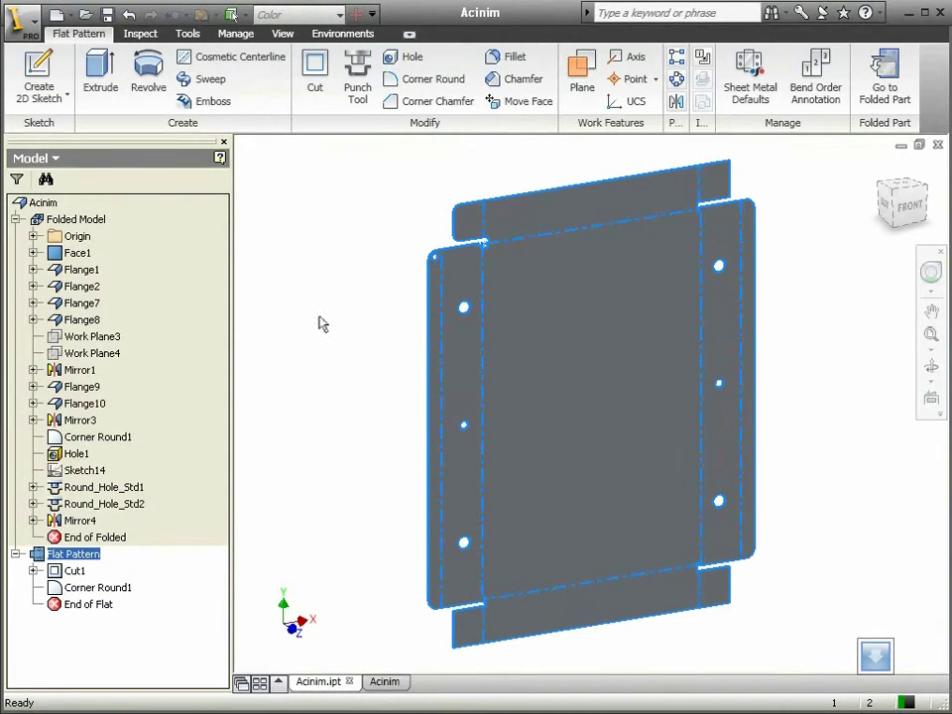
right_click(77, 558)
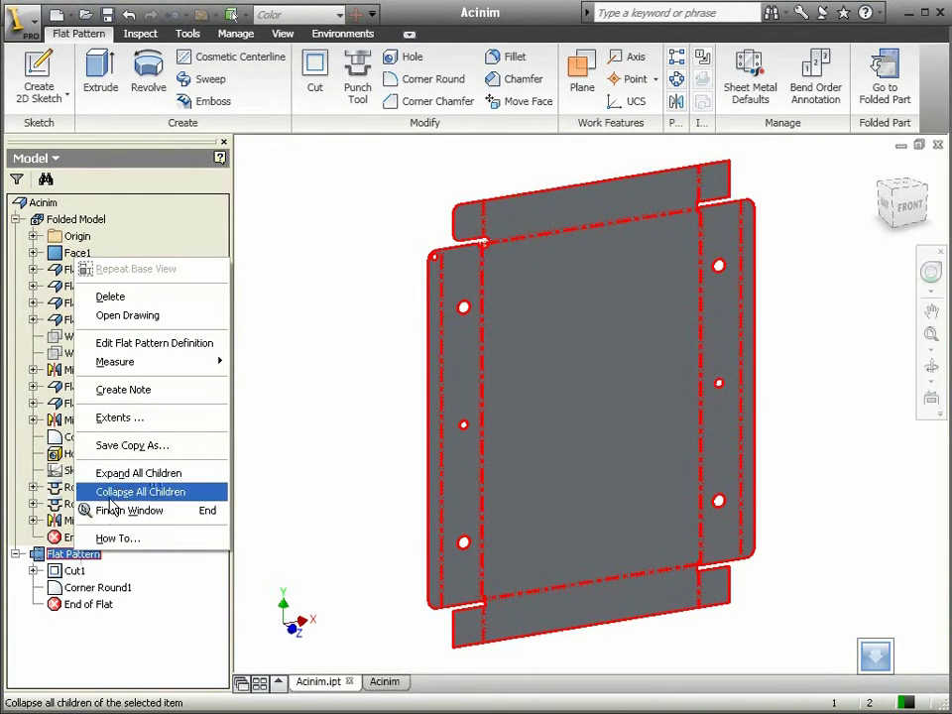
click(210, 342)
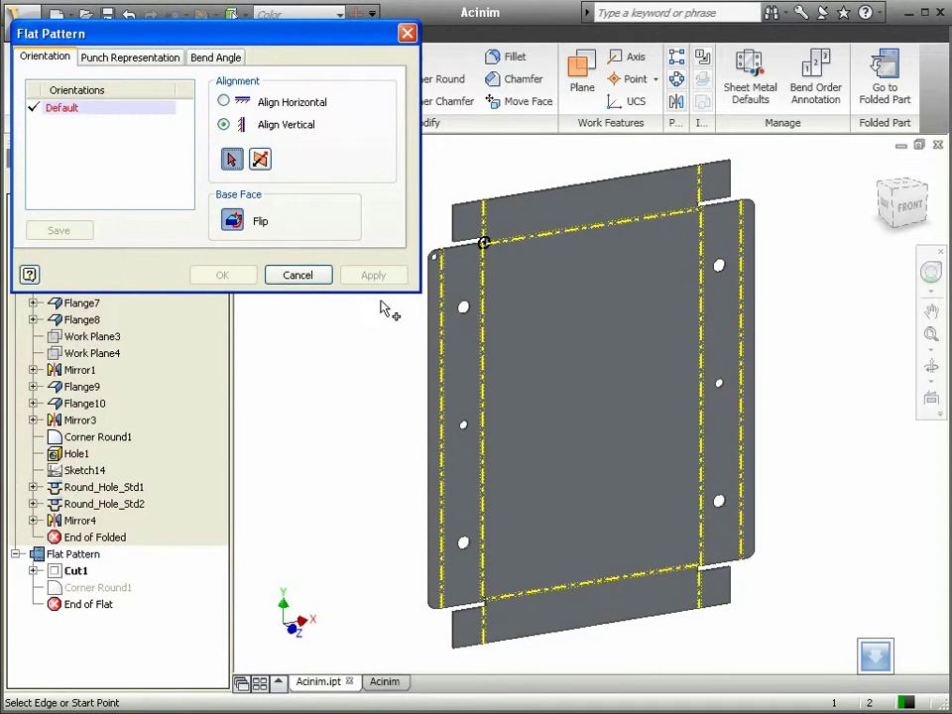
click(127, 60)
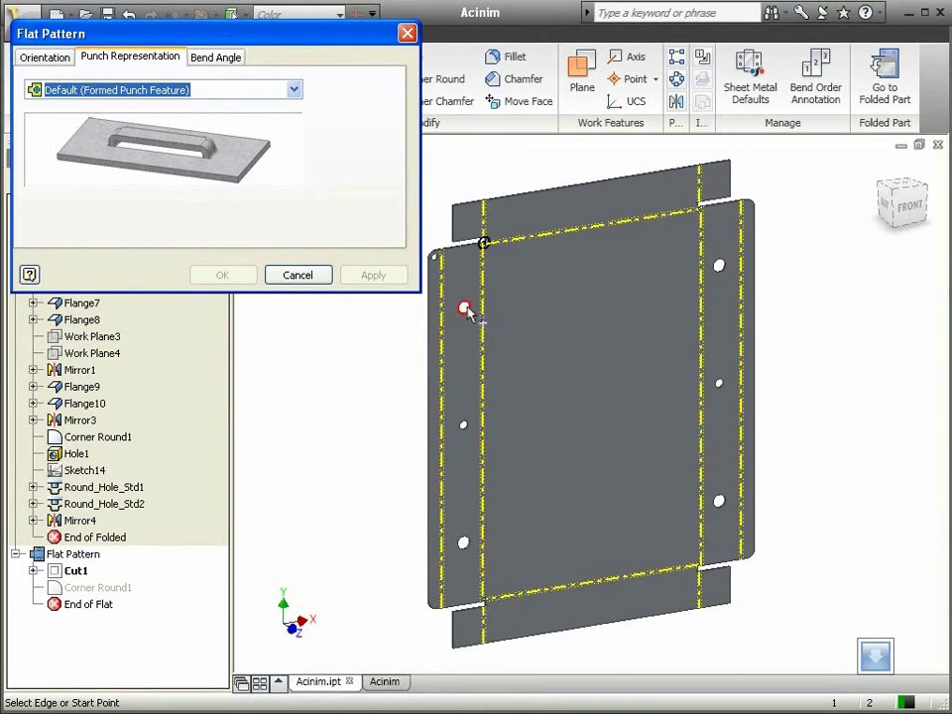
click(163, 87)
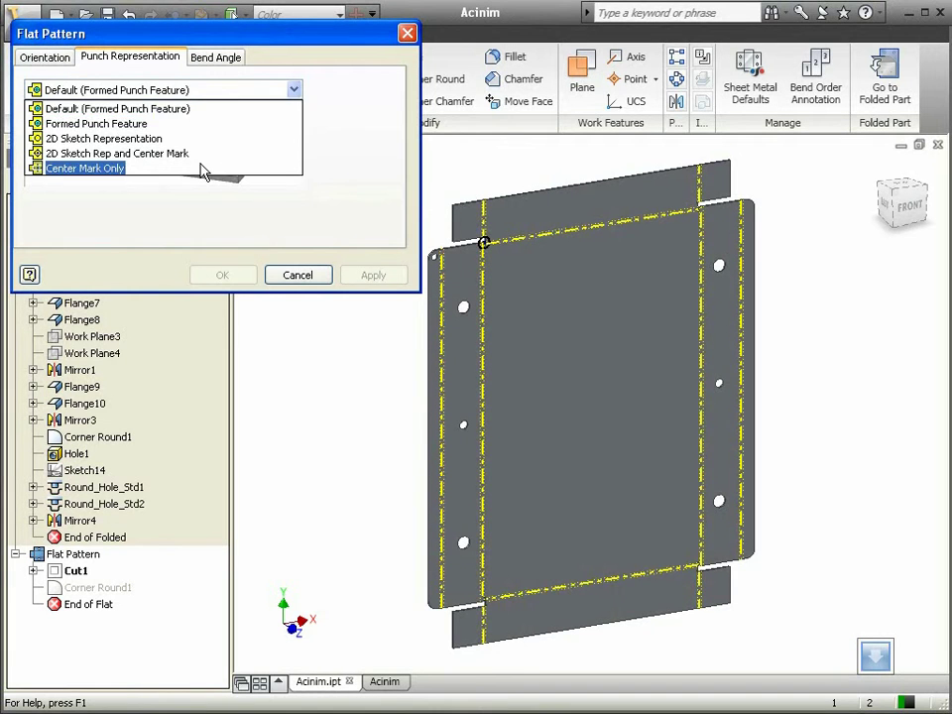
click(201, 168)
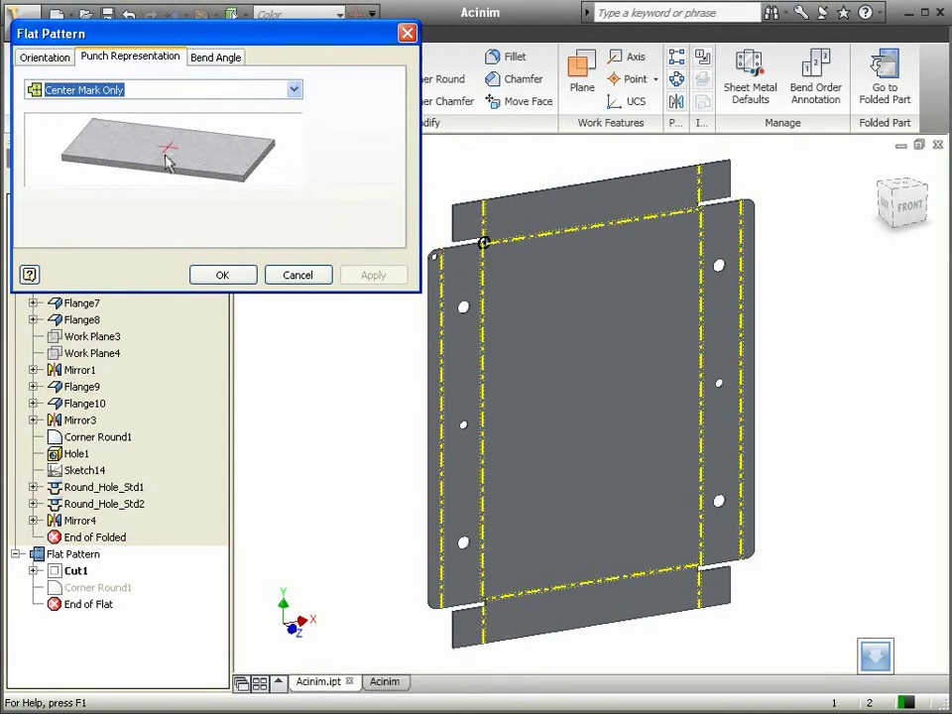
click(236, 277)
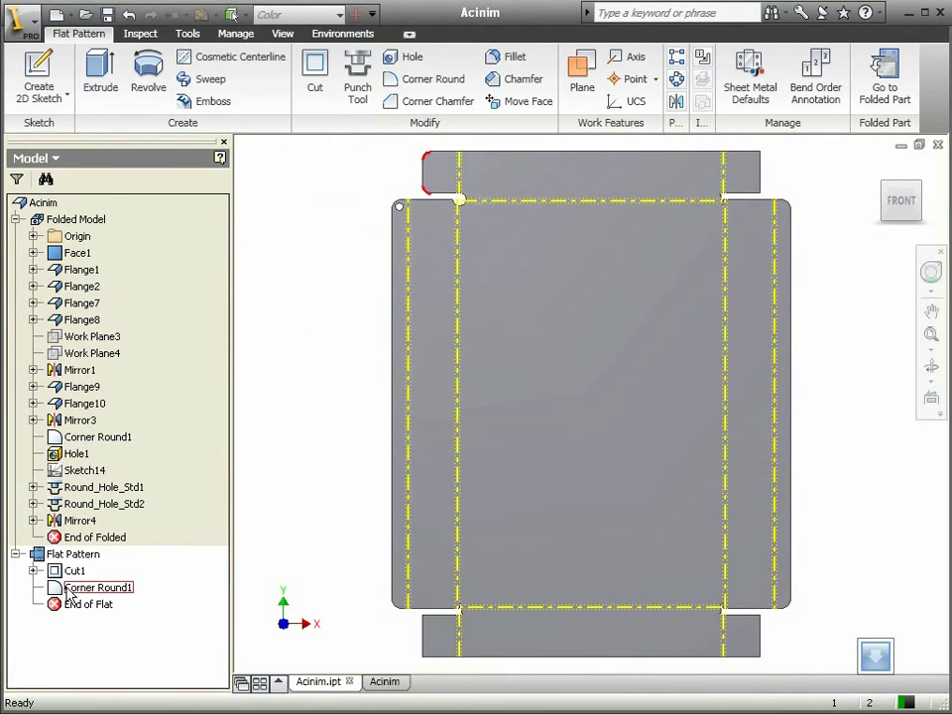
Inspect the punch locations on the back side of the flat pattern and in the drawing's flat pattern view.
click(60, 554)
click(303, 266)
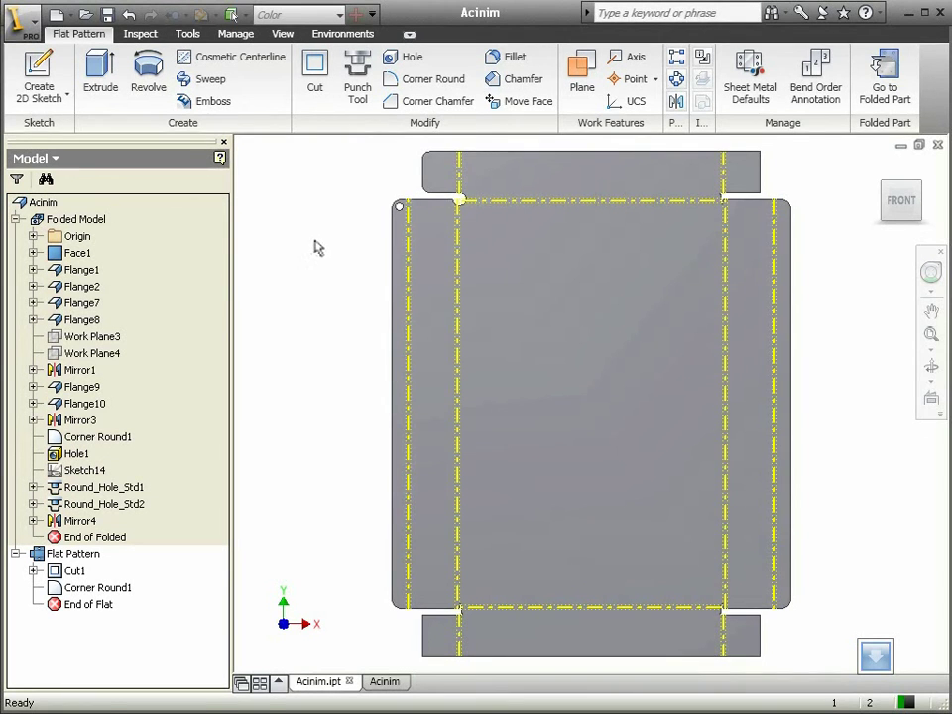
shift+middle_drag(466, 264, 688, 276)
scroll(478, 311, down, 2)
scroll(563, 342, up, 4)
middle_drag(564, 342, 487, 285)
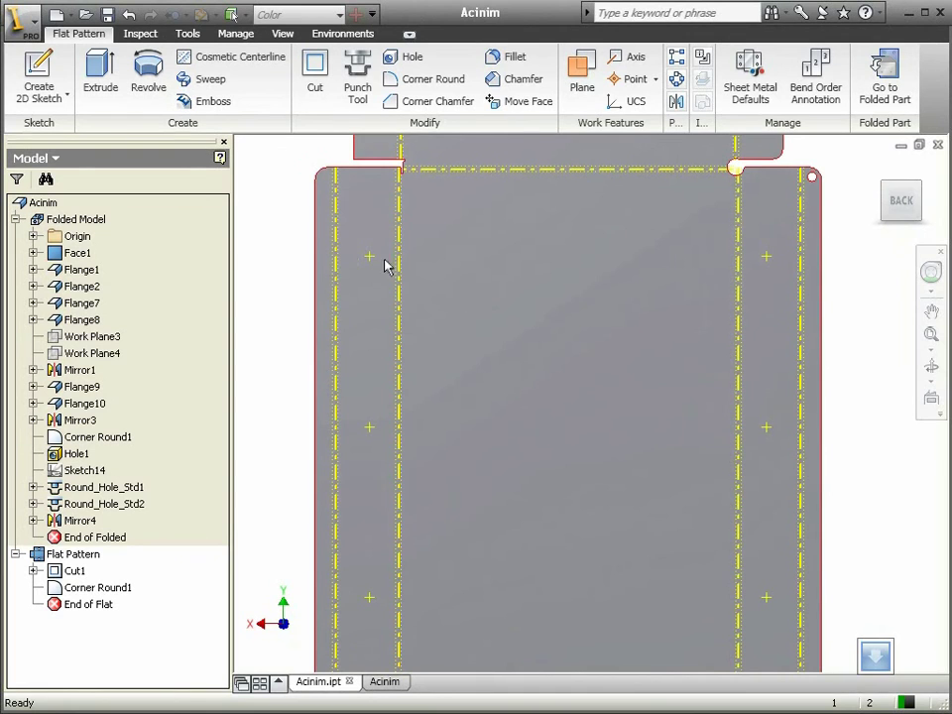
click(376, 681)
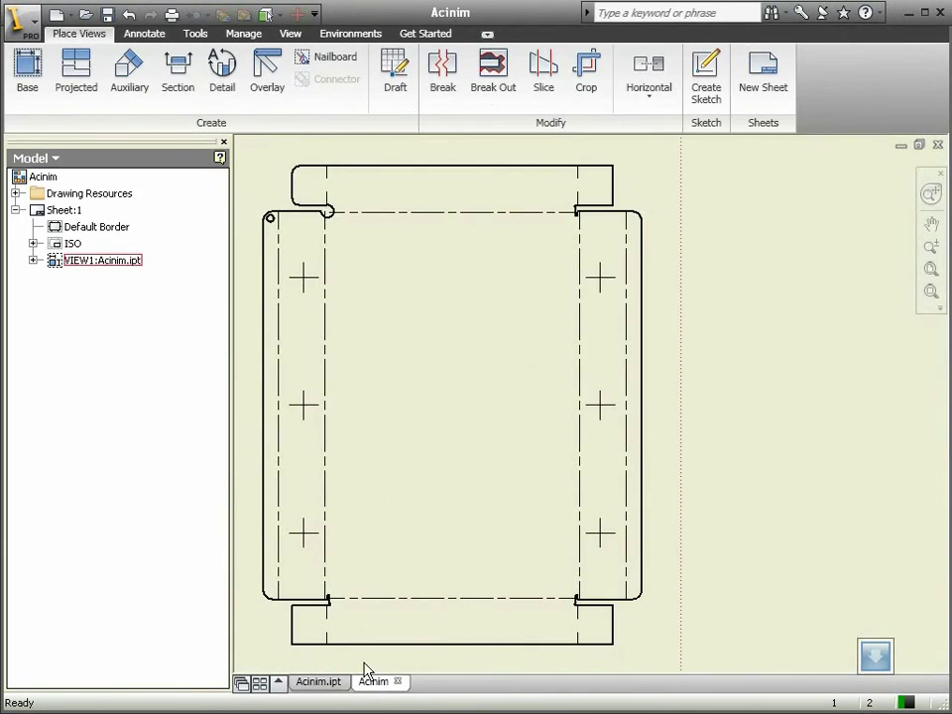